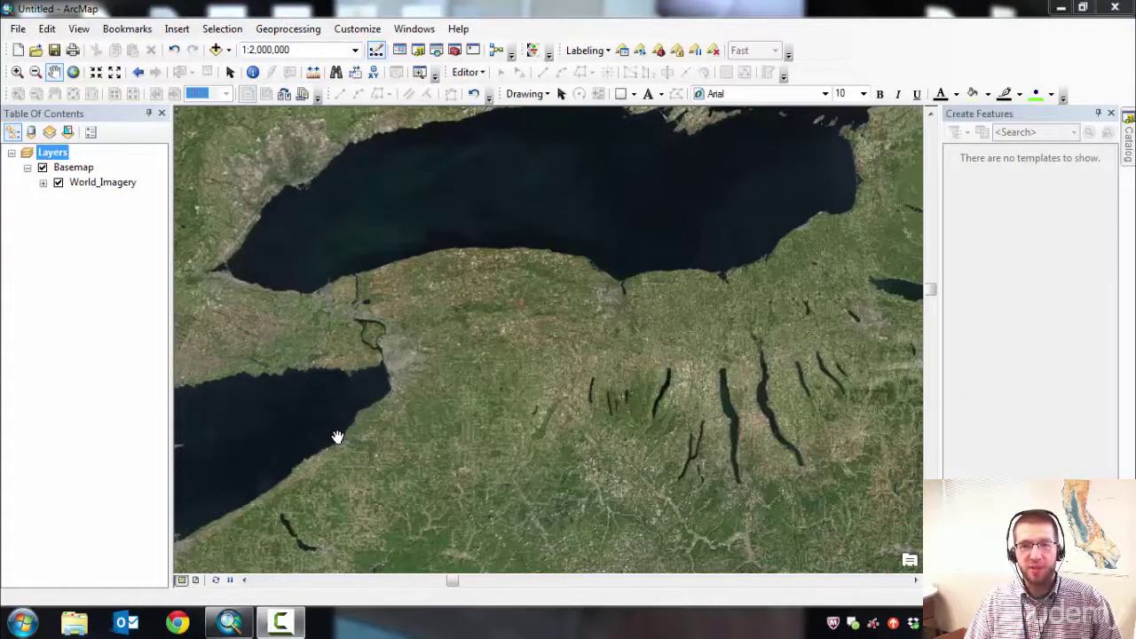
Step: Check the installed ArcGIS version and confirm the Spatial Analyst extension is enabled
click(458, 29)
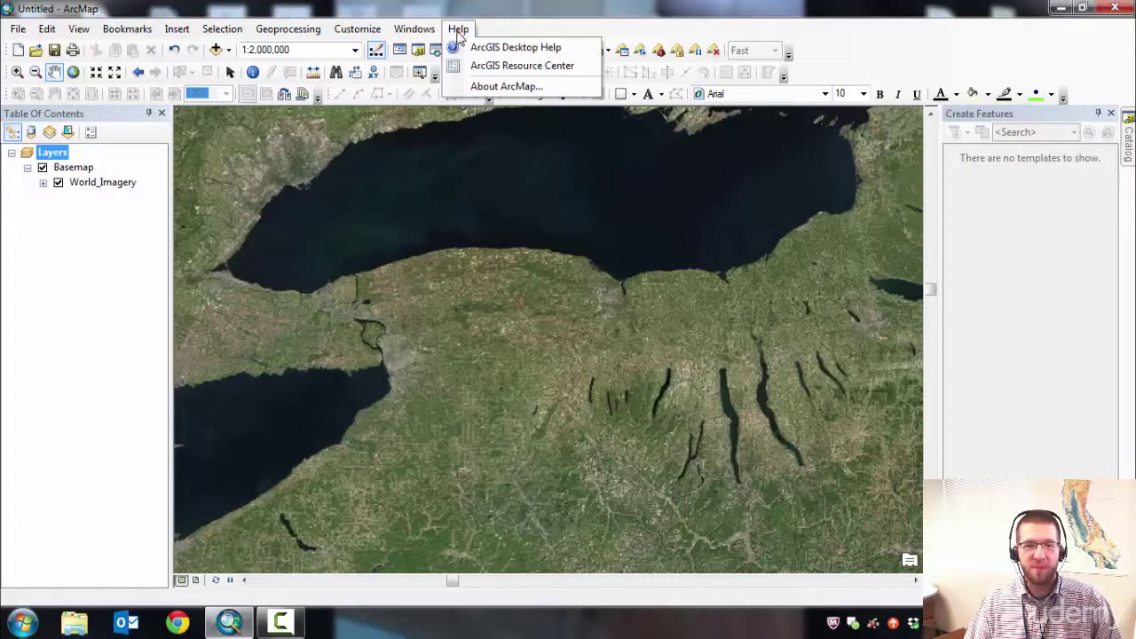
click(497, 84)
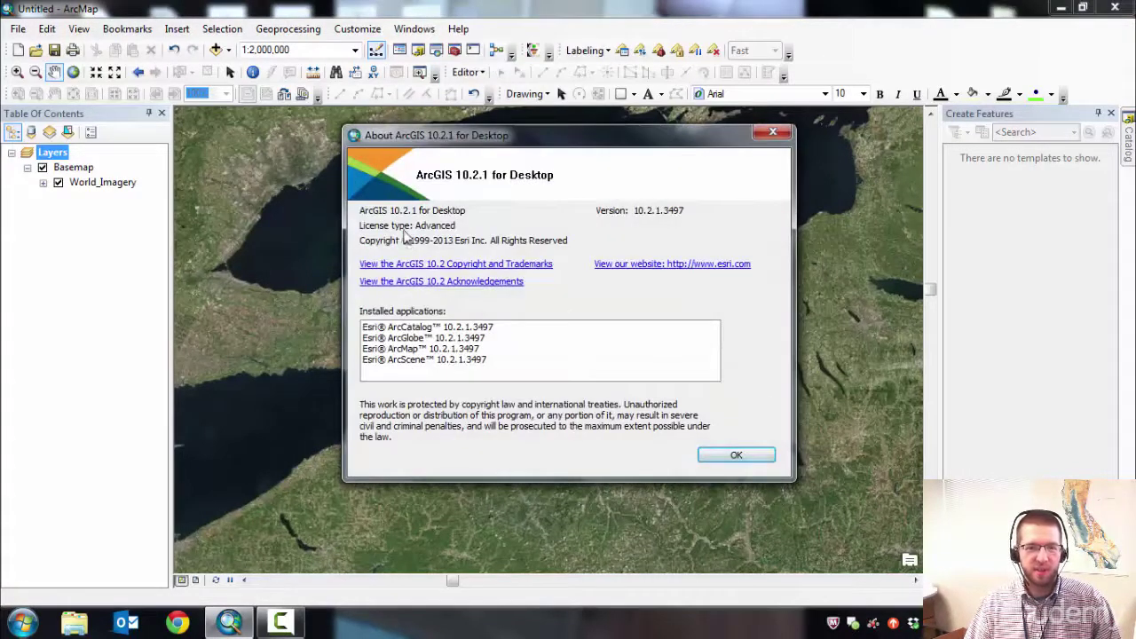
click(736, 455)
click(359, 30)
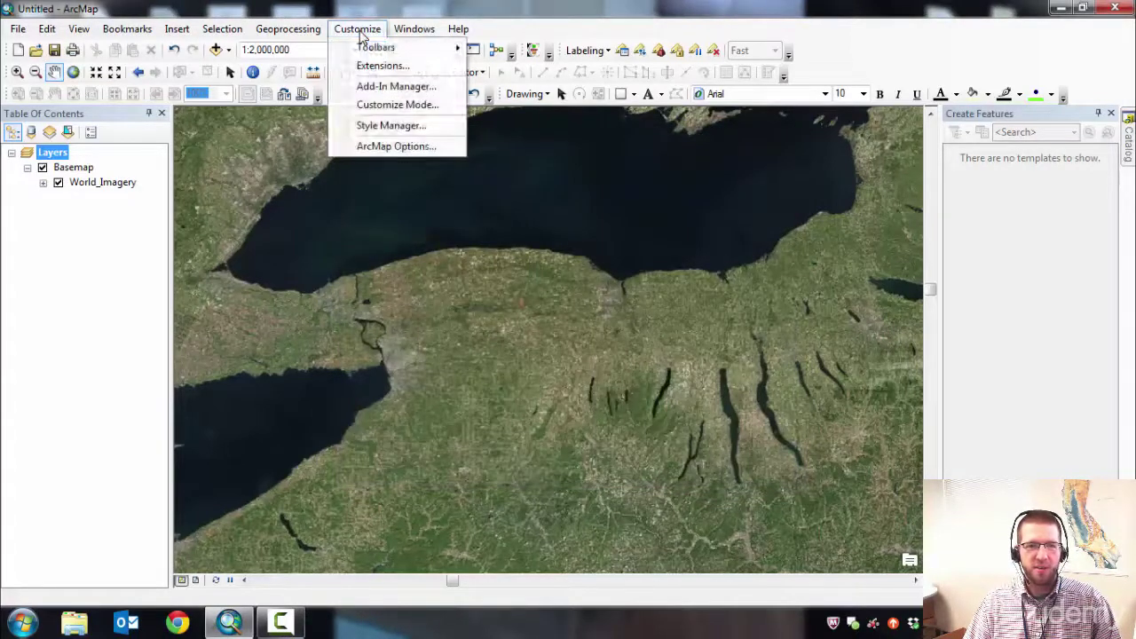
click(380, 65)
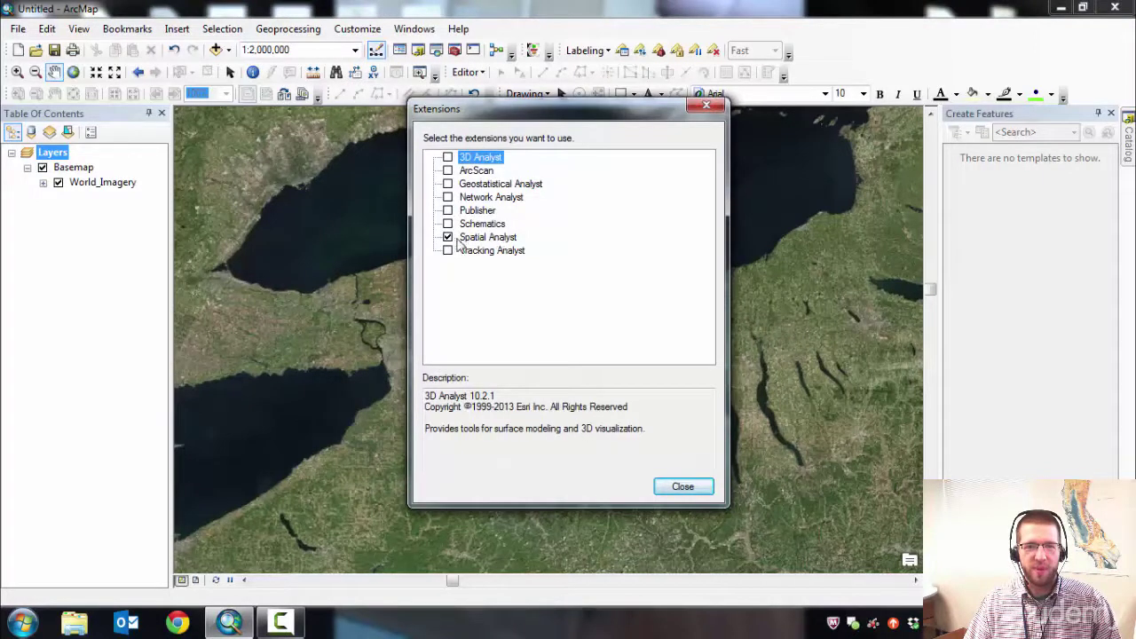
click(693, 488)
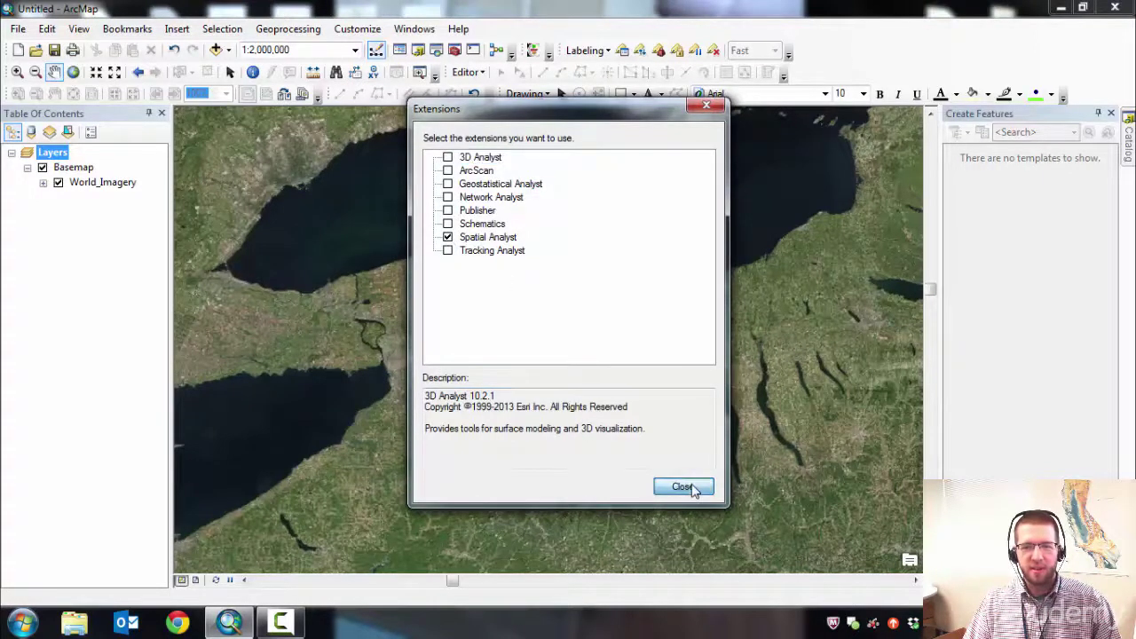
Step: Add Livings_310.img to the map without pyramids, dismissing the coordinate system warning
drag(619, 314, 576, 291)
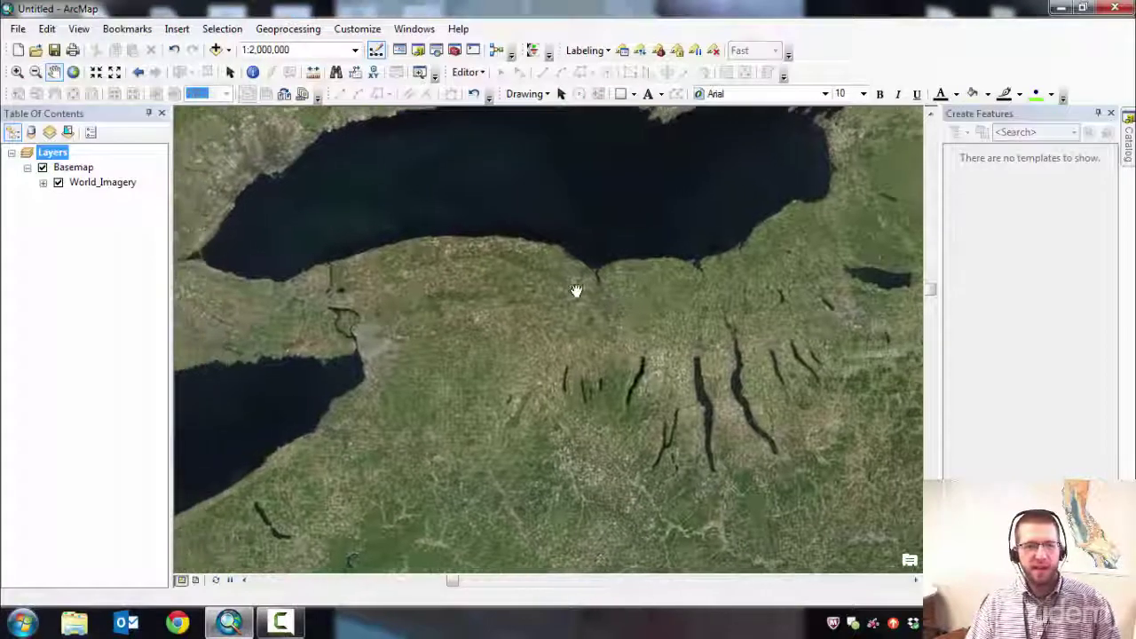
click(1129, 156)
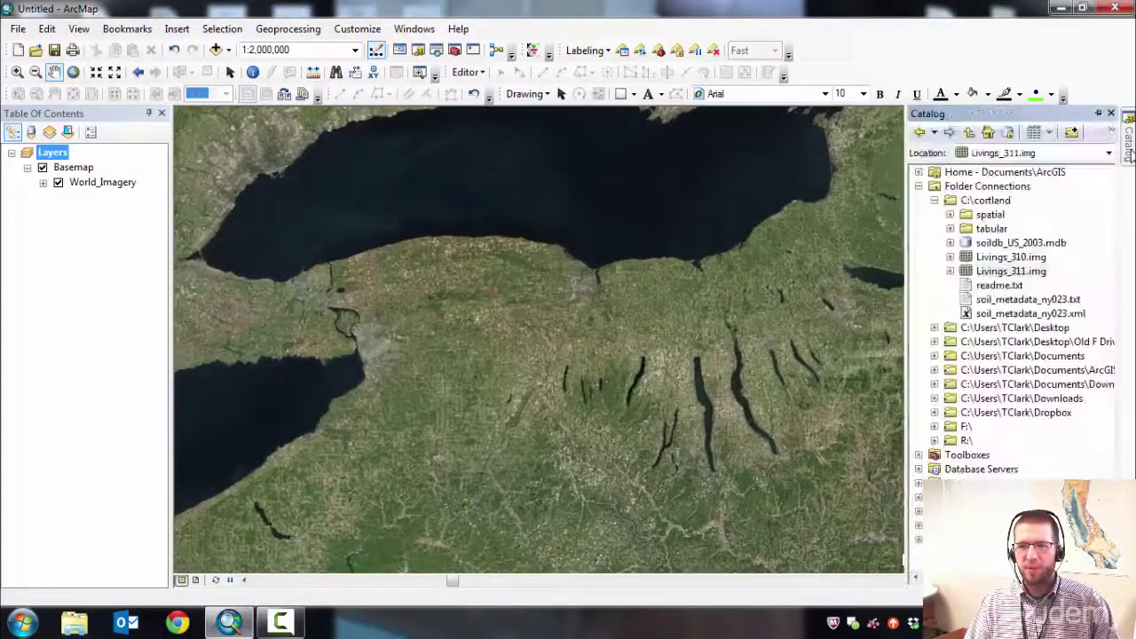
click(1010, 257)
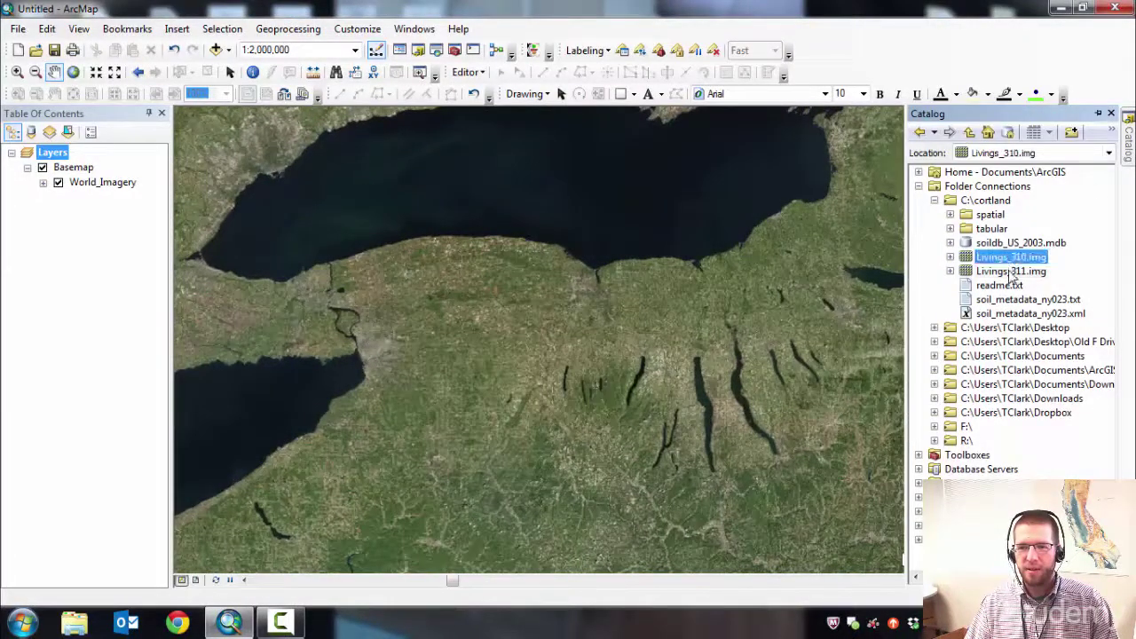
drag(1010, 257, 537, 349)
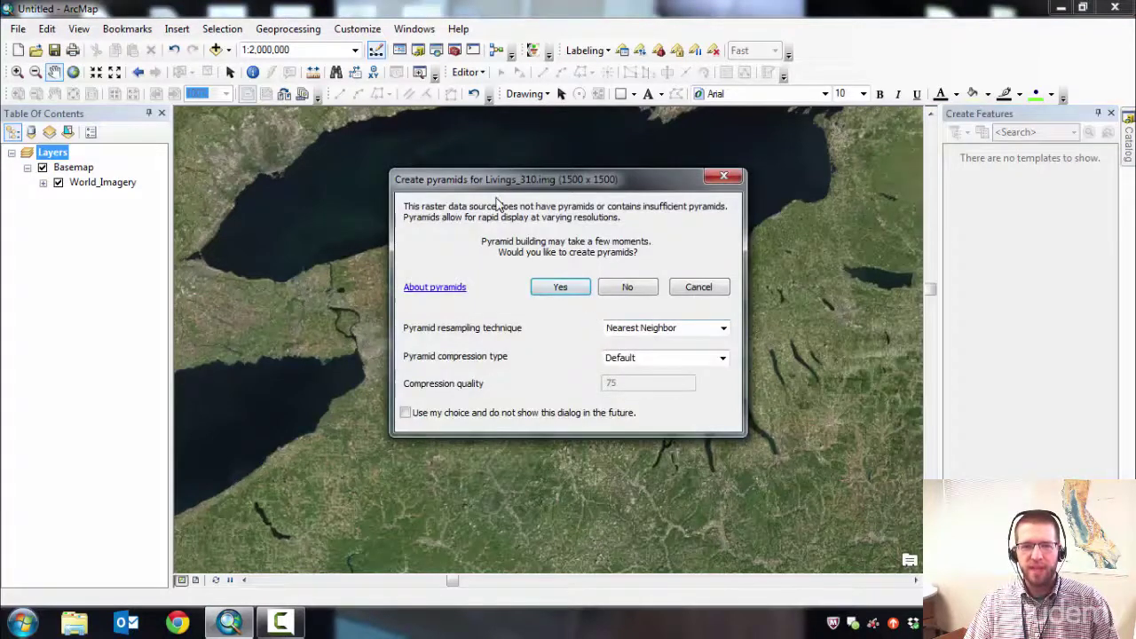
drag(502, 181, 490, 197)
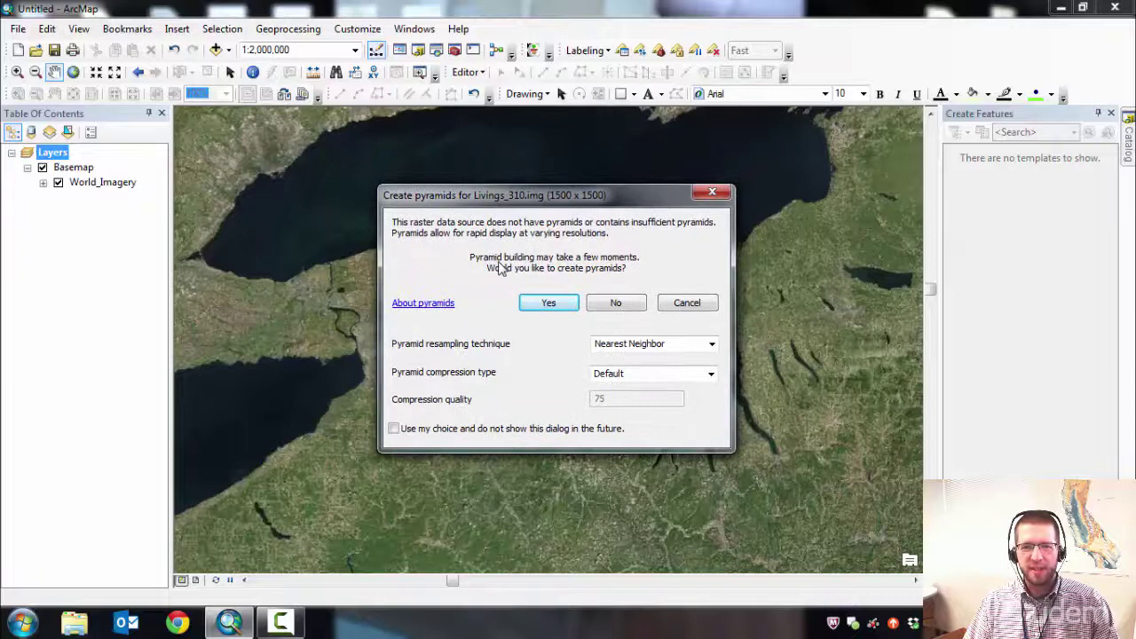
click(616, 305)
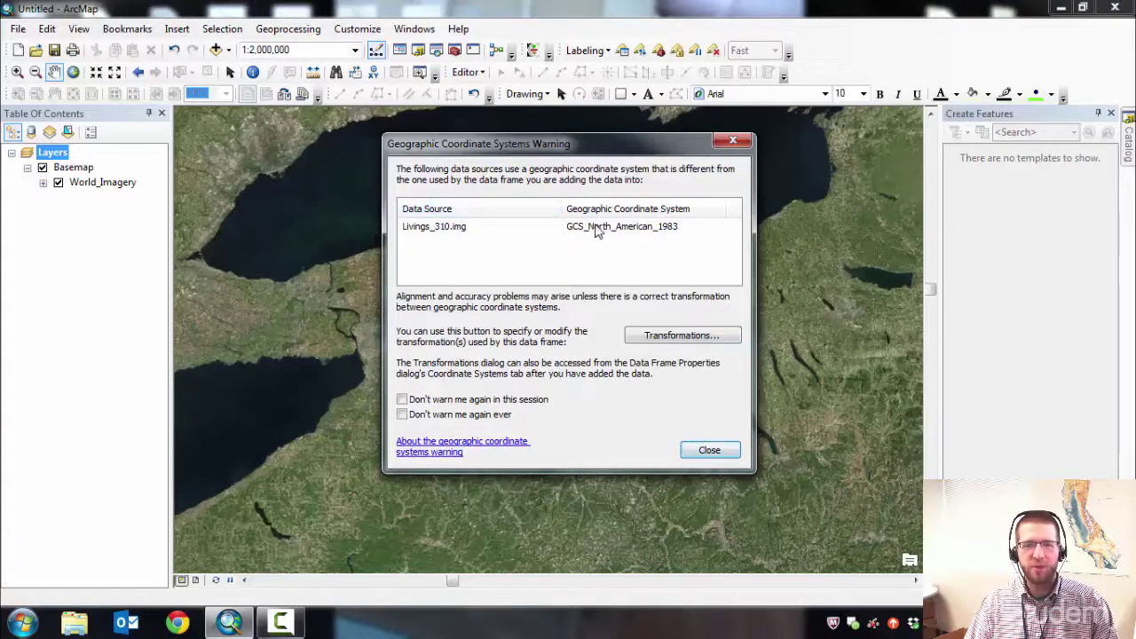
click(708, 453)
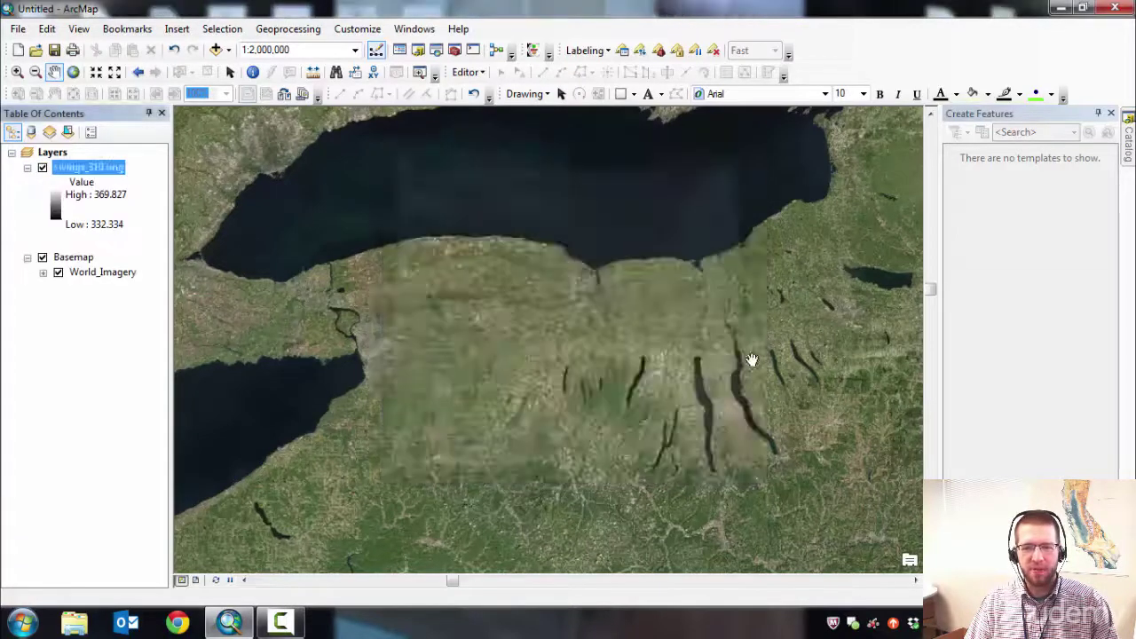
Step: Add Livings_311.img the same way, skipping pyramids and dismissing the warning
click(1129, 149)
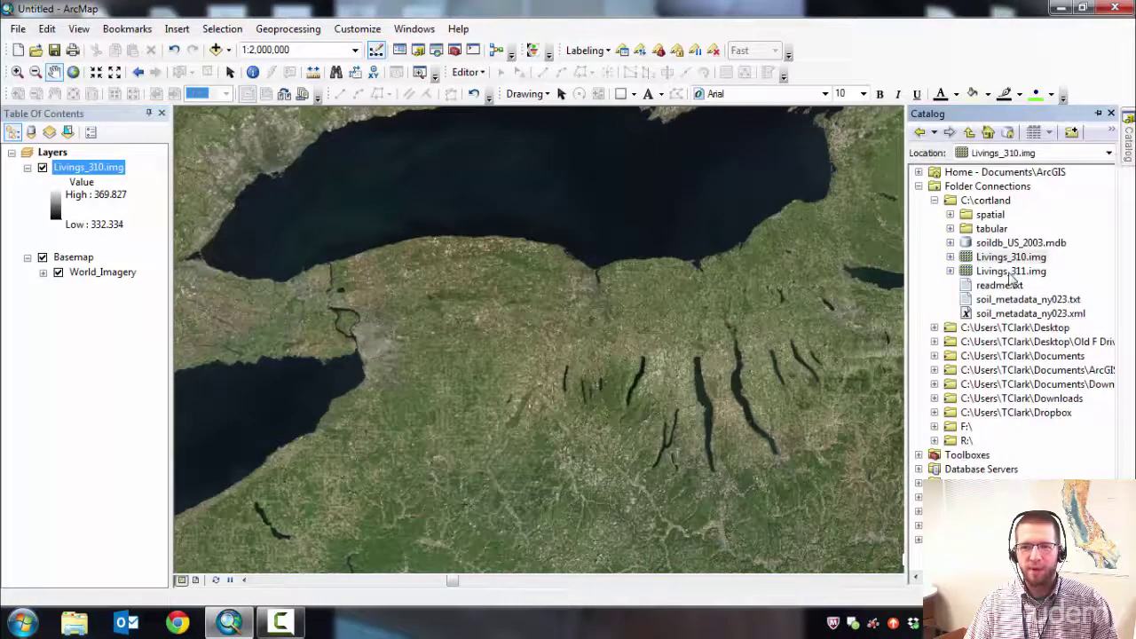
drag(1012, 271, 608, 309)
click(627, 287)
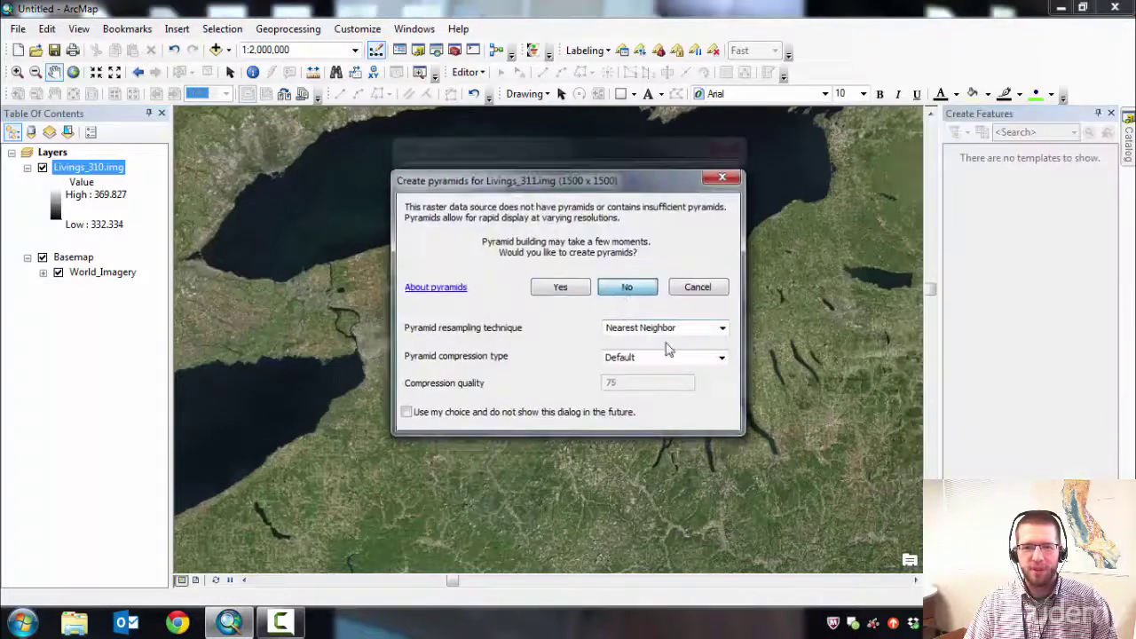
click(708, 452)
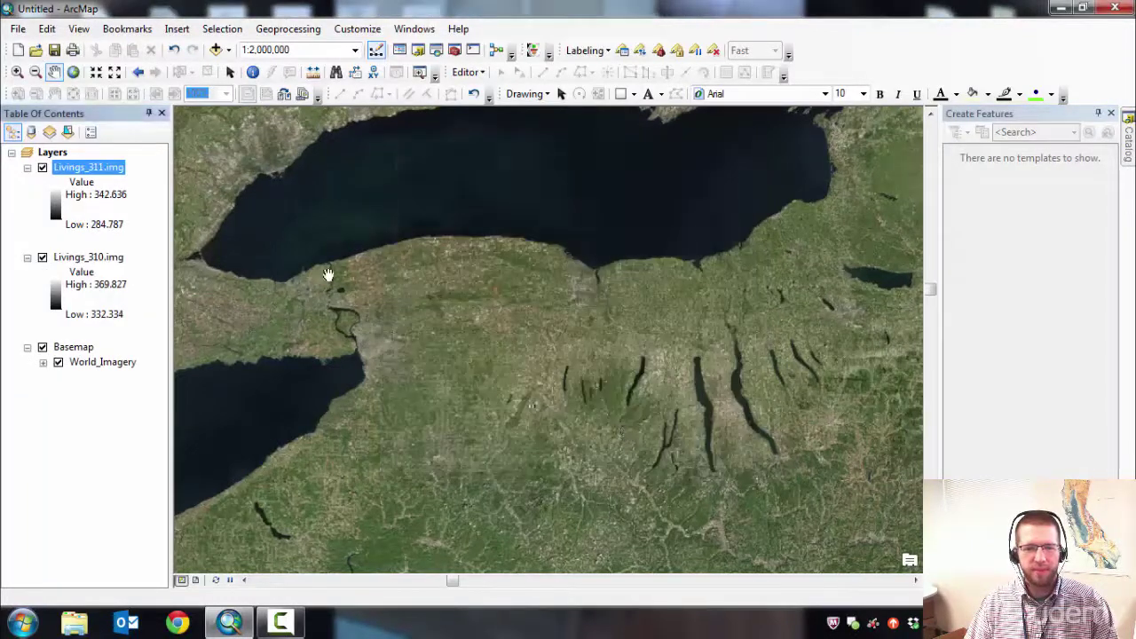
Step: Zoom the map to the Livings_311.img layer extent
right_click(95, 171)
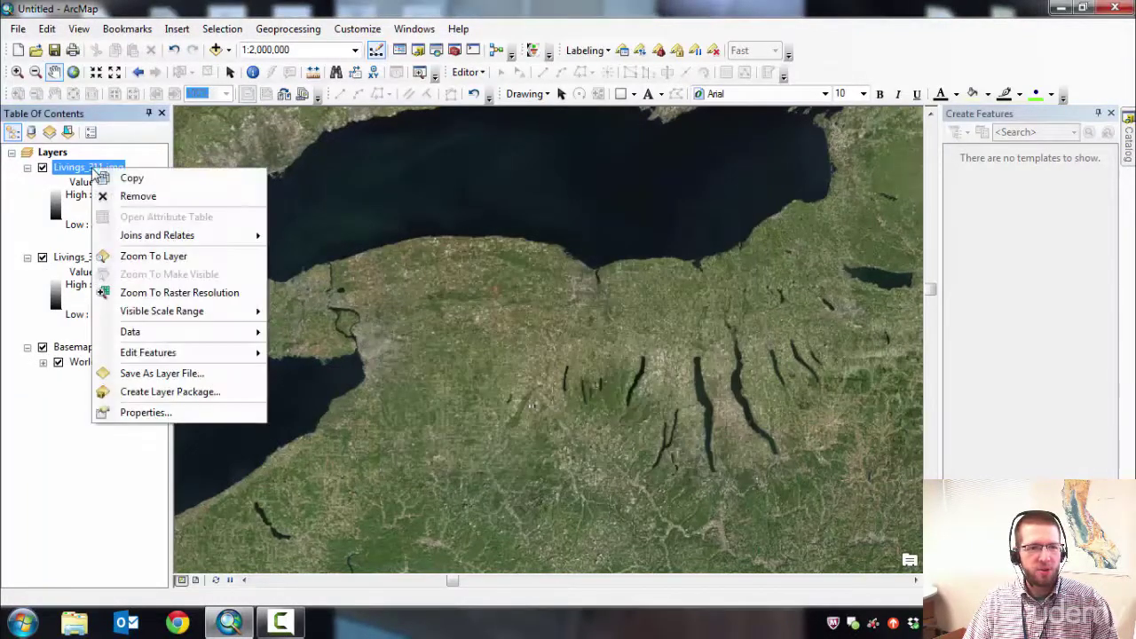
click(156, 256)
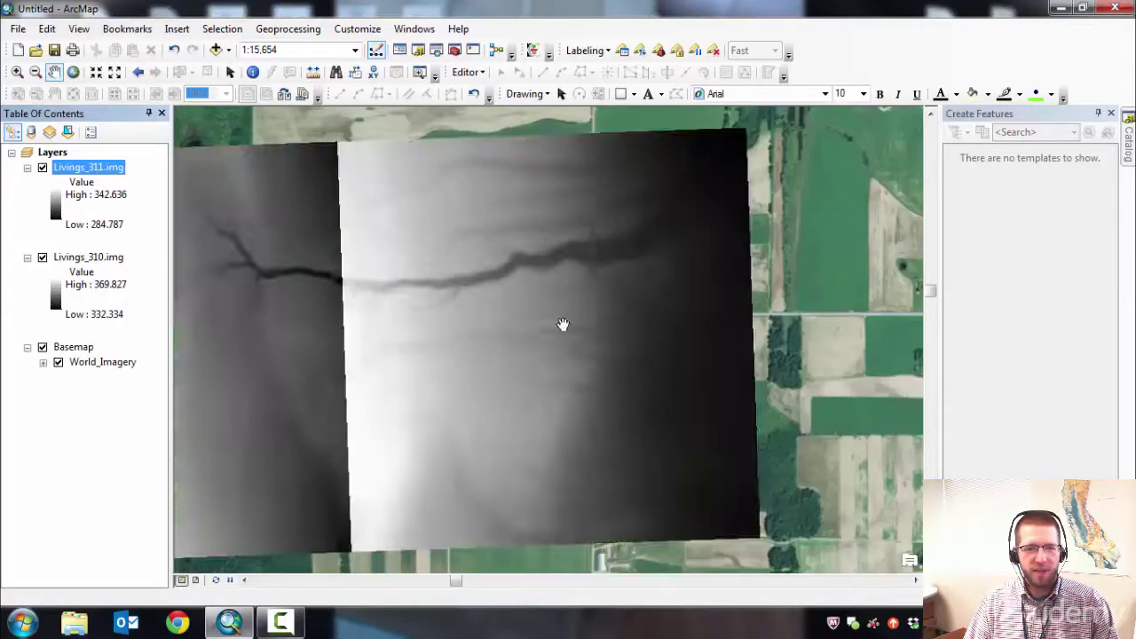
mouse_move(474, 358)
mouse_down()
mouse_move(494, 355)
mouse_move(574, 251)
mouse_up()
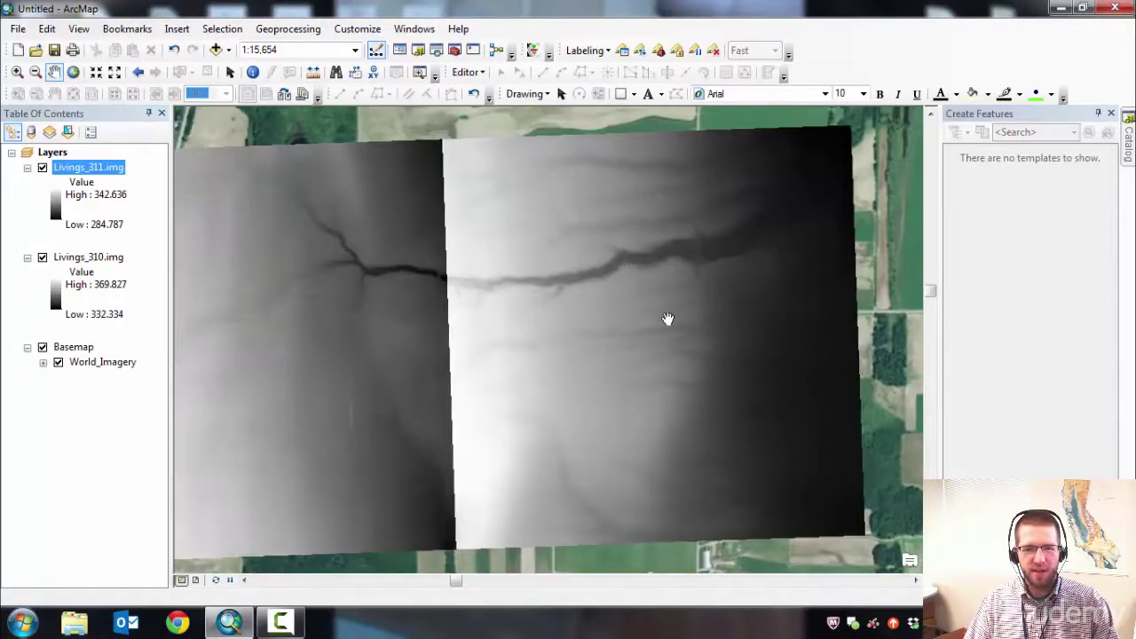
drag(629, 320, 541, 293)
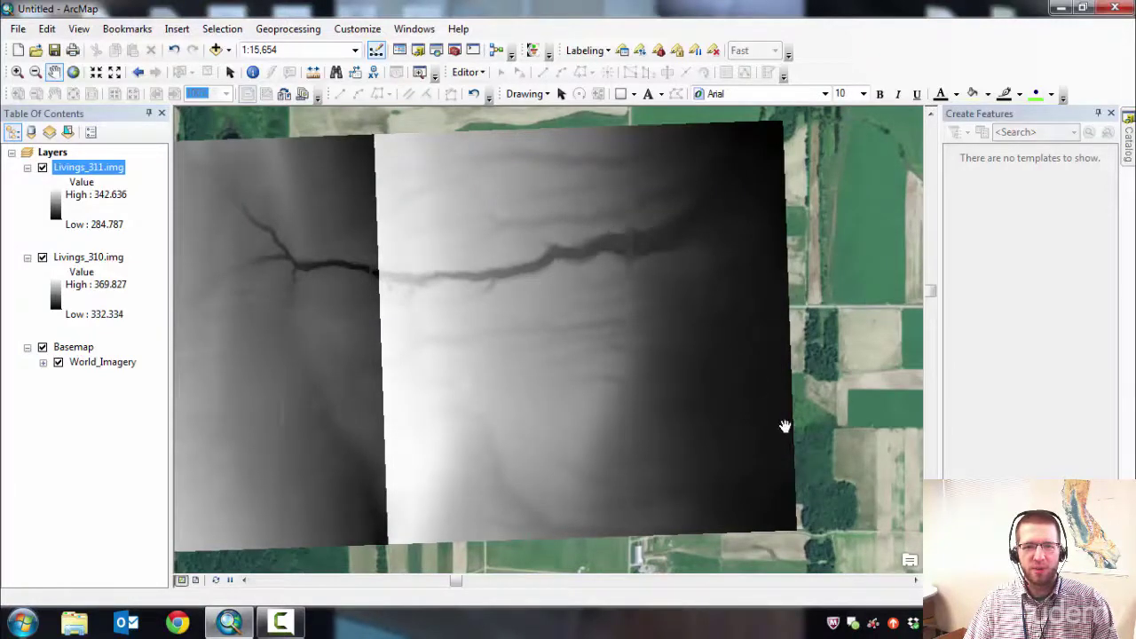
Step: Point out the legend's high elevation 342.636 and low elevation 284.787
click(85, 195)
click(101, 228)
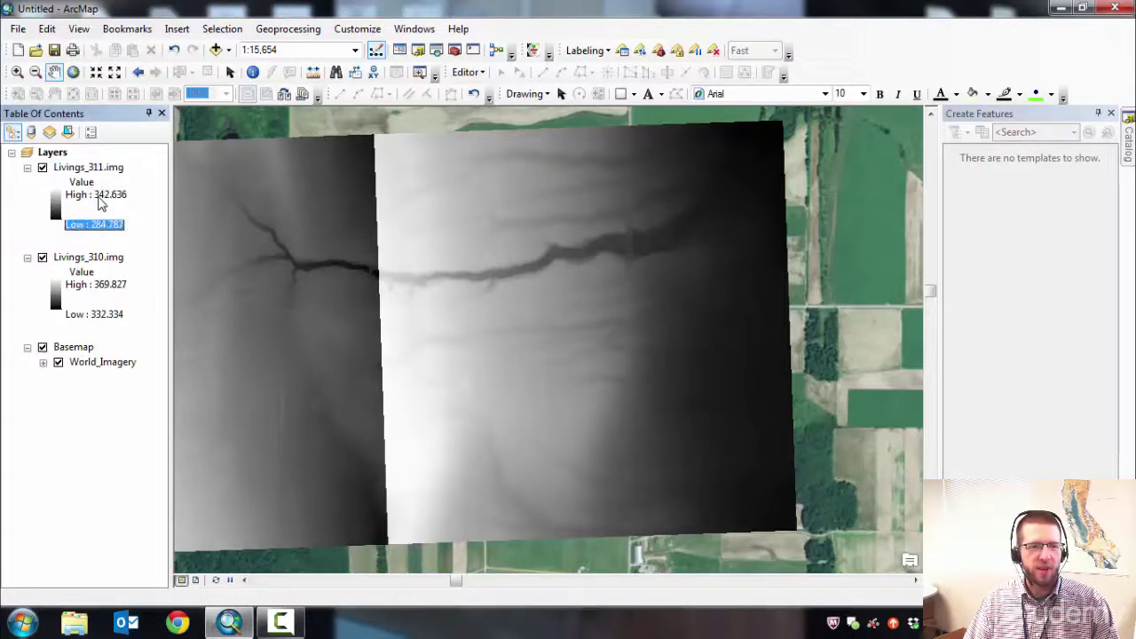
click(102, 199)
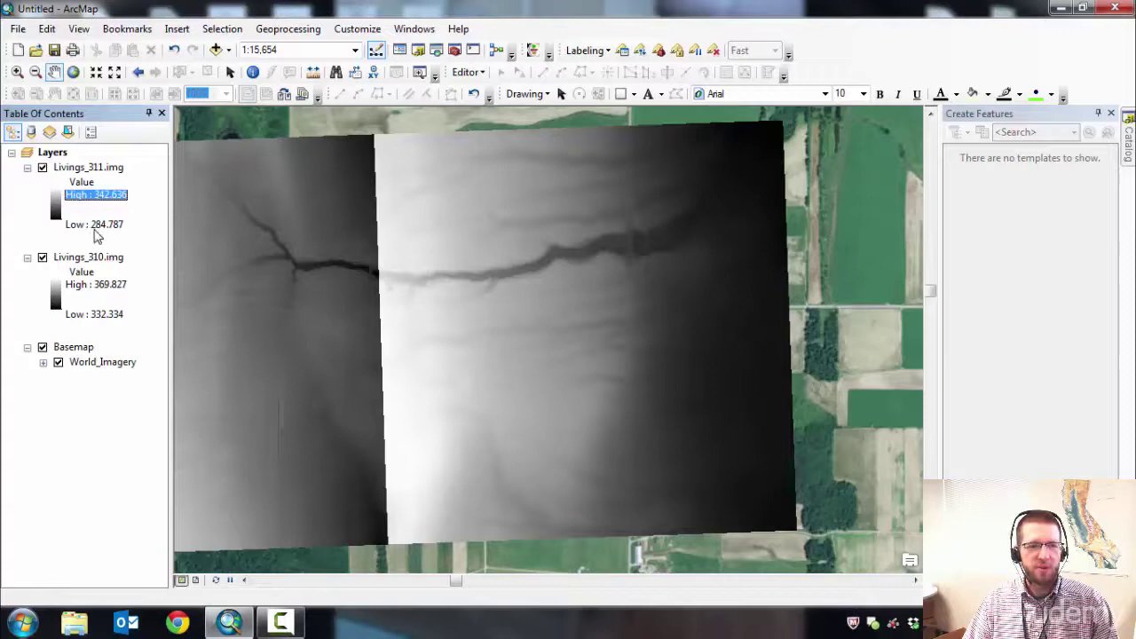
click(94, 228)
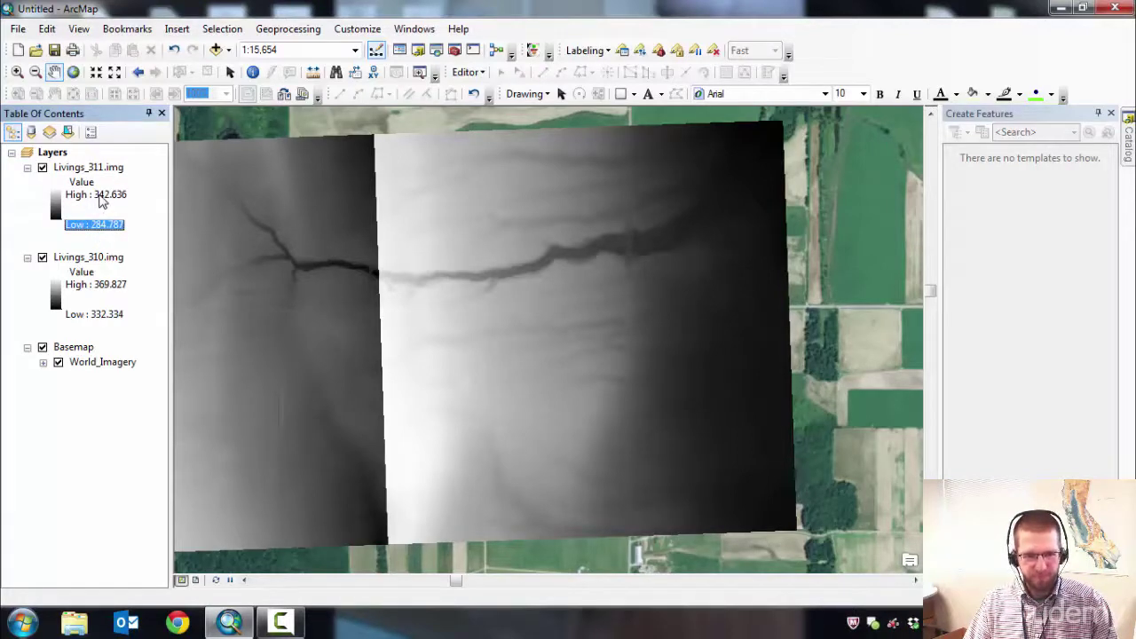
click(101, 200)
click(107, 228)
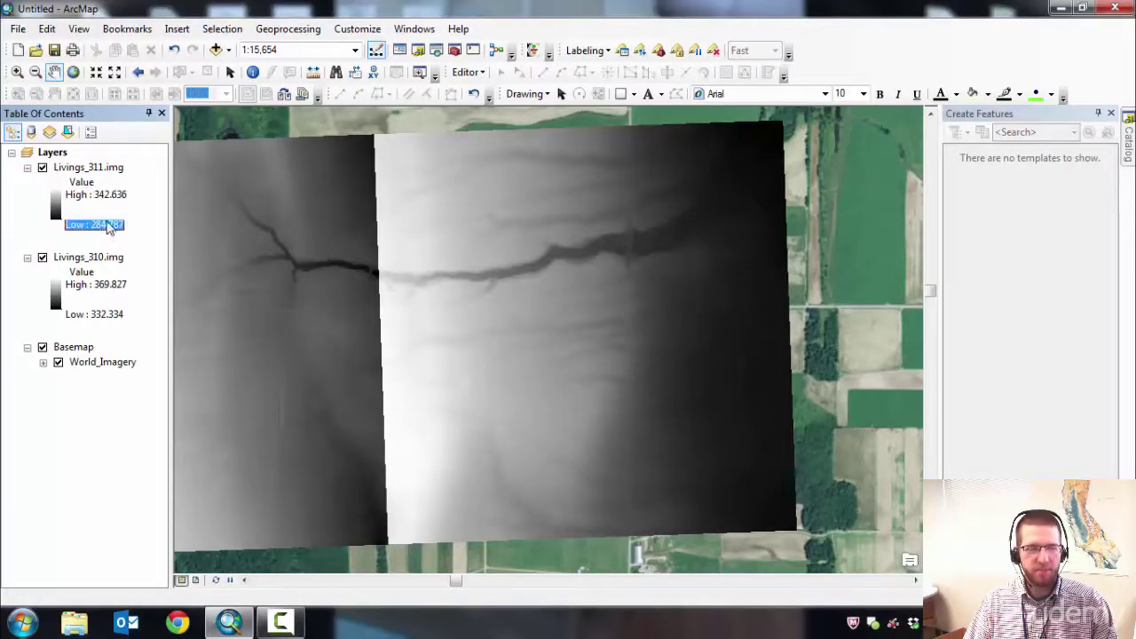
click(100, 199)
click(106, 227)
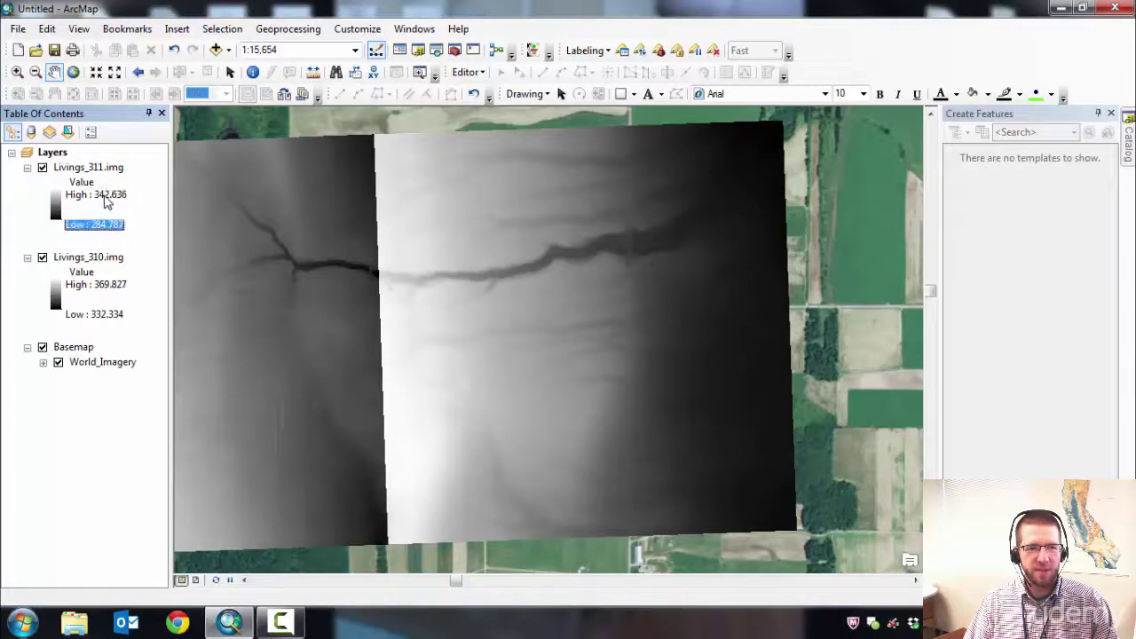
click(103, 200)
click(107, 228)
click(104, 200)
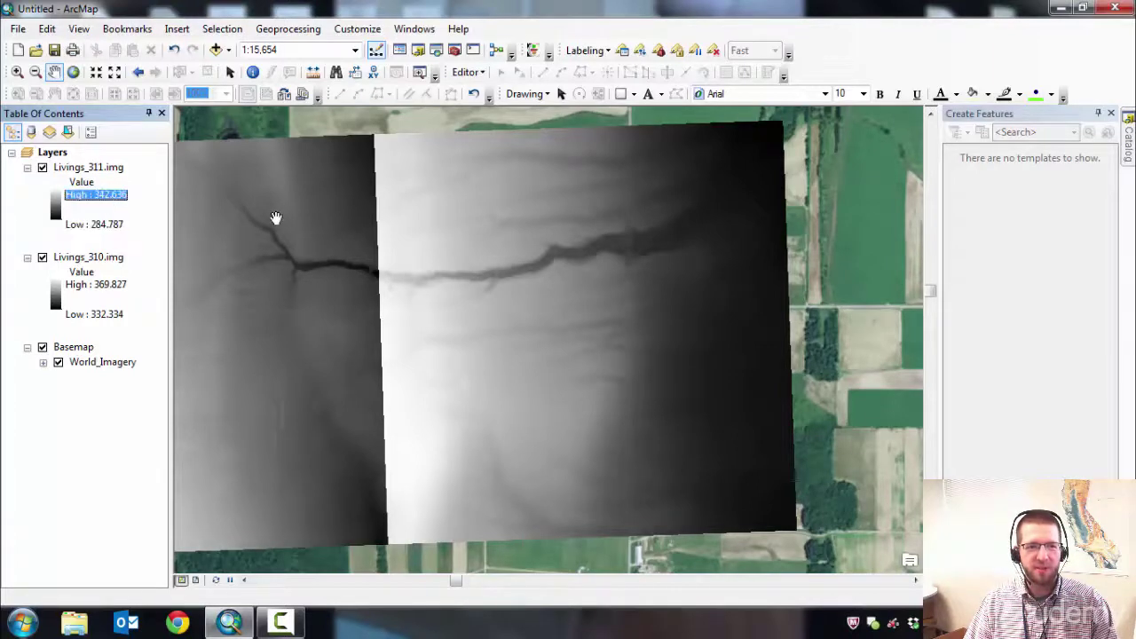
Step: Pan the map so both elevation tiles sit centred in view
drag(388, 282, 496, 273)
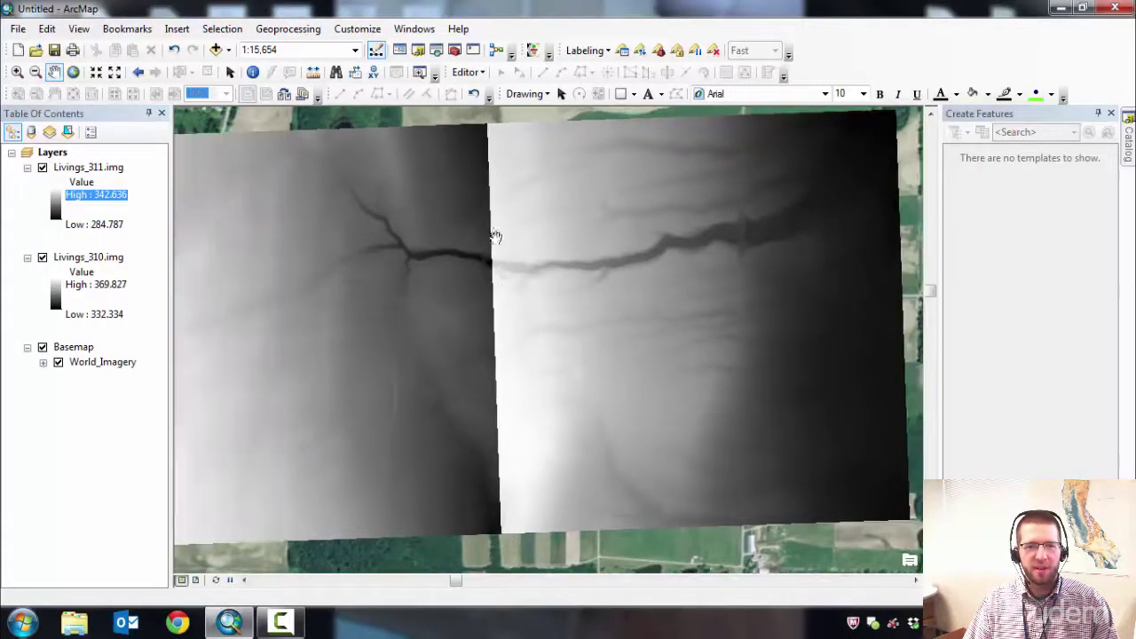
drag(502, 182, 553, 223)
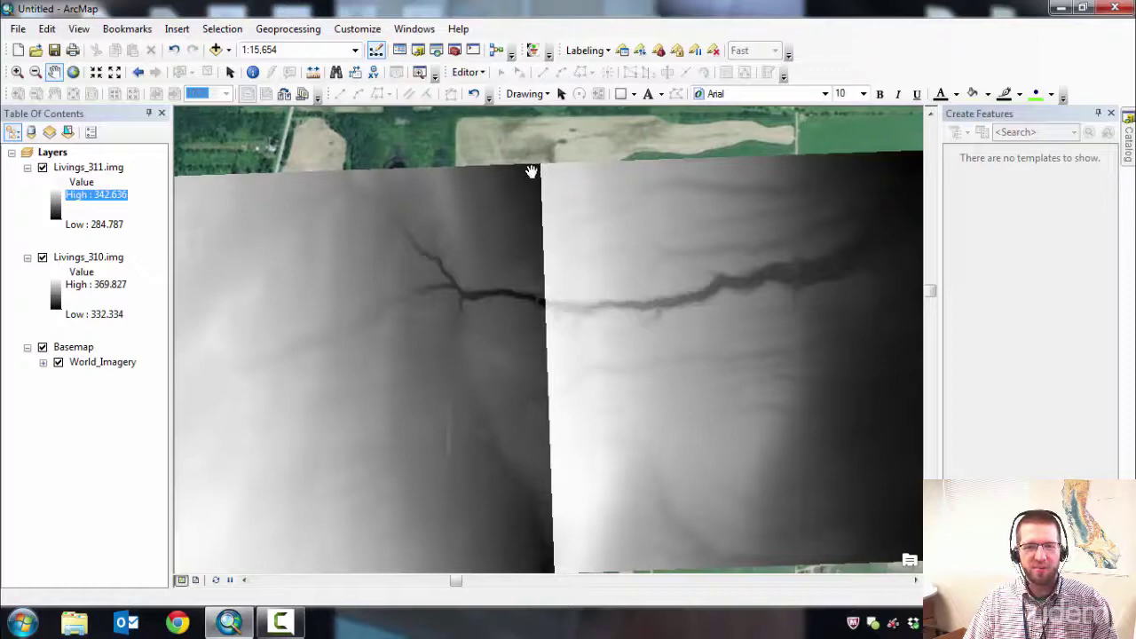
drag(494, 329, 454, 290)
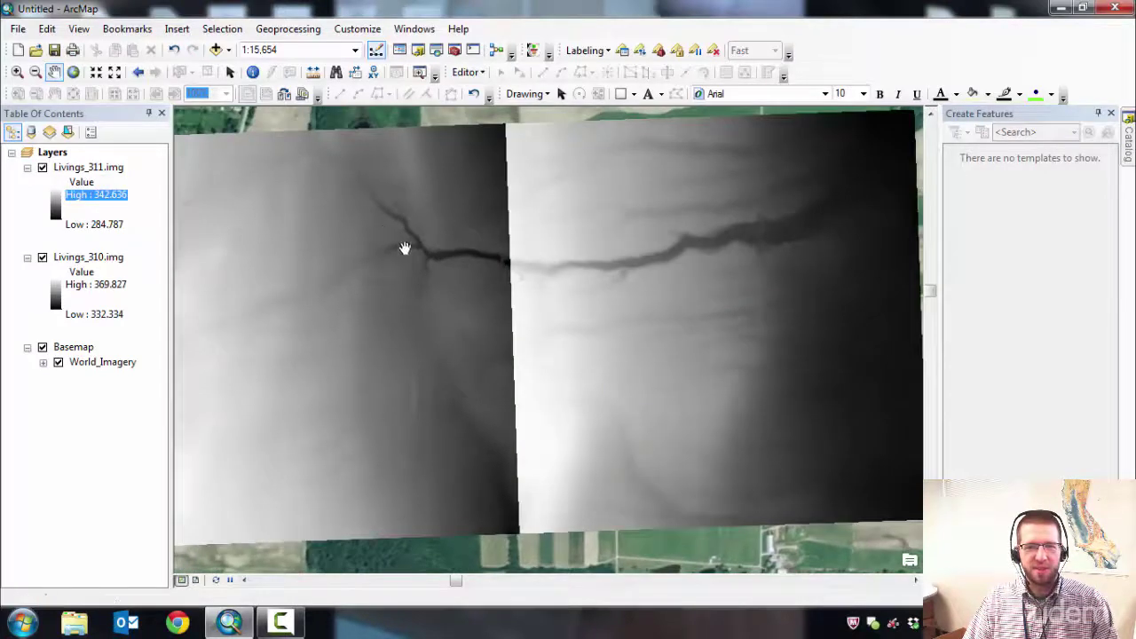
drag(658, 226, 577, 272)
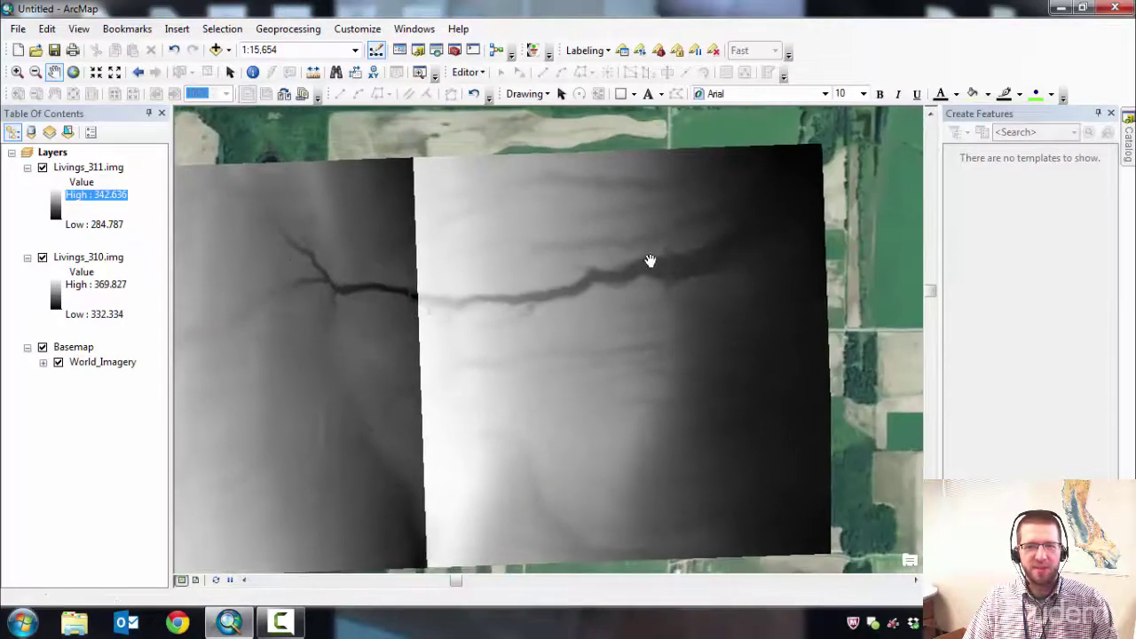
drag(594, 357, 561, 332)
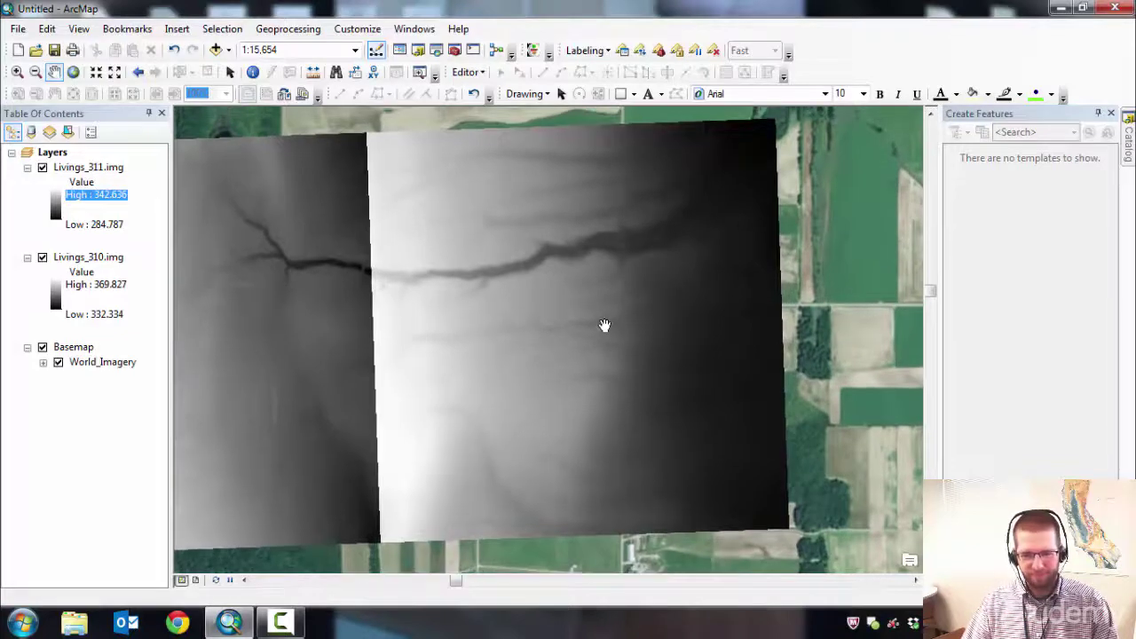
drag(558, 246, 577, 258)
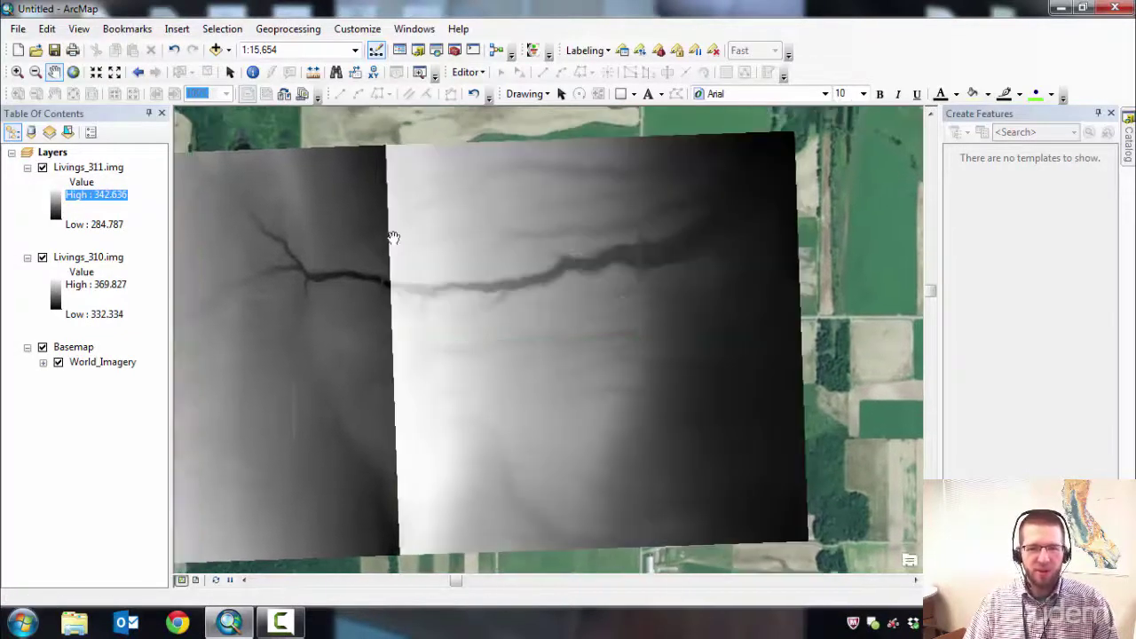
drag(572, 353, 580, 345)
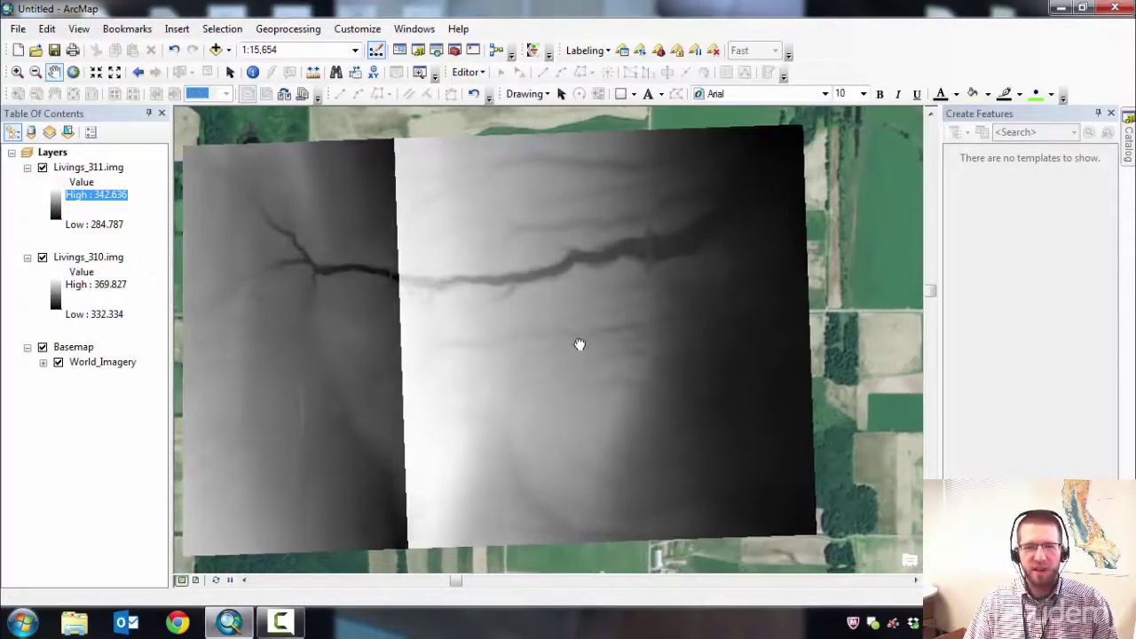
Step: Open ArcToolbox and scroll to Spatial Analyst's Surface toolset showing Contour
click(454, 53)
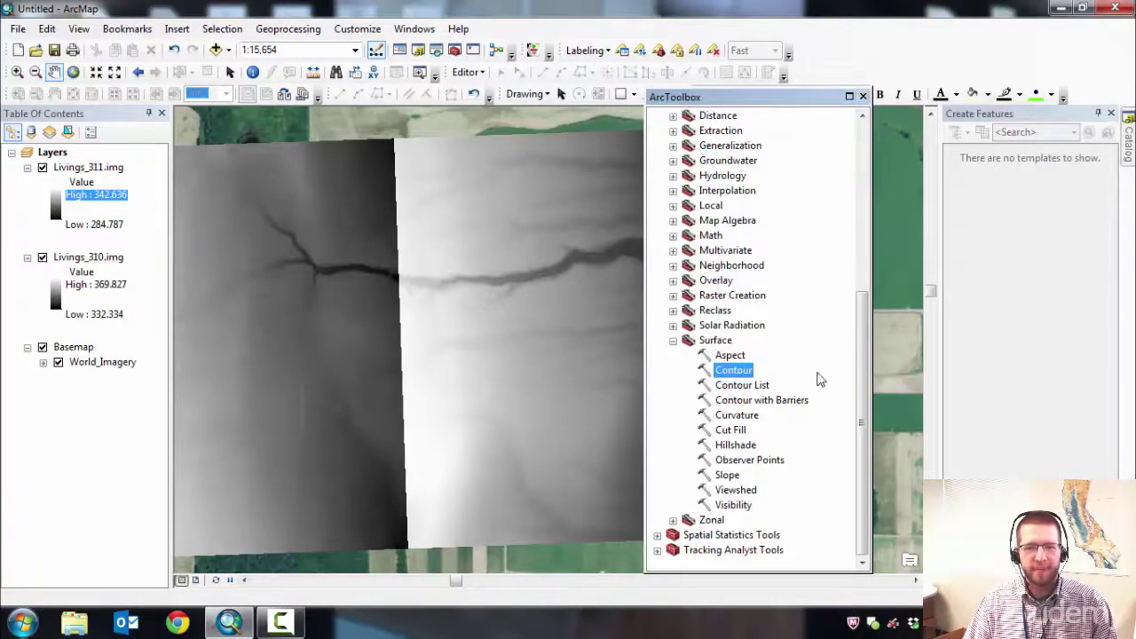
drag(861, 348, 850, 173)
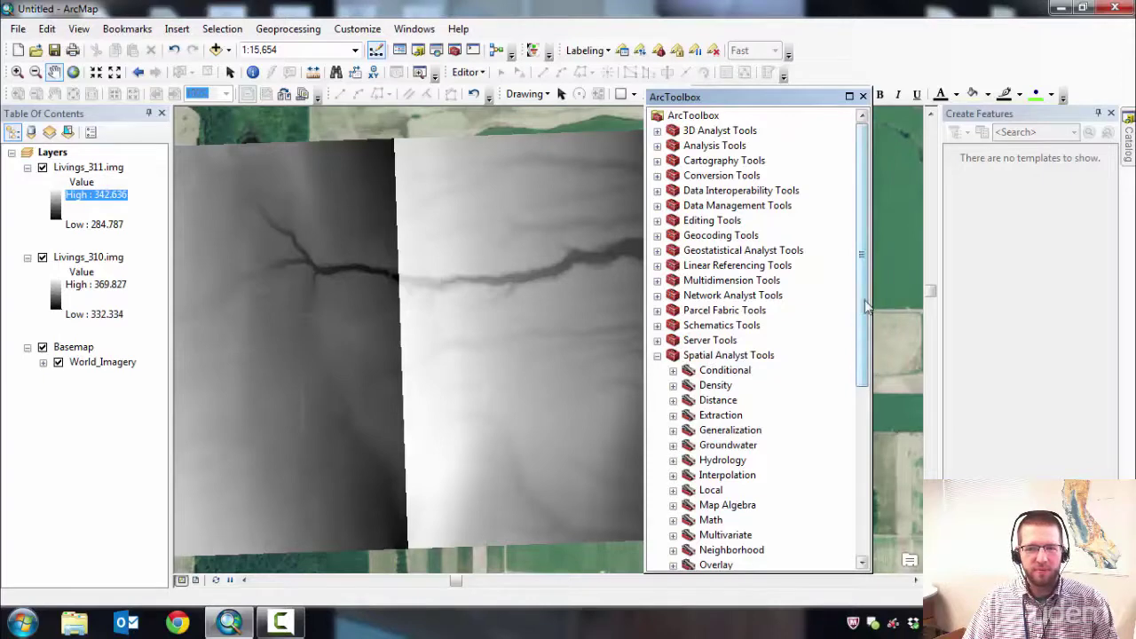
drag(867, 308, 874, 371)
scroll(839, 454, down, 5)
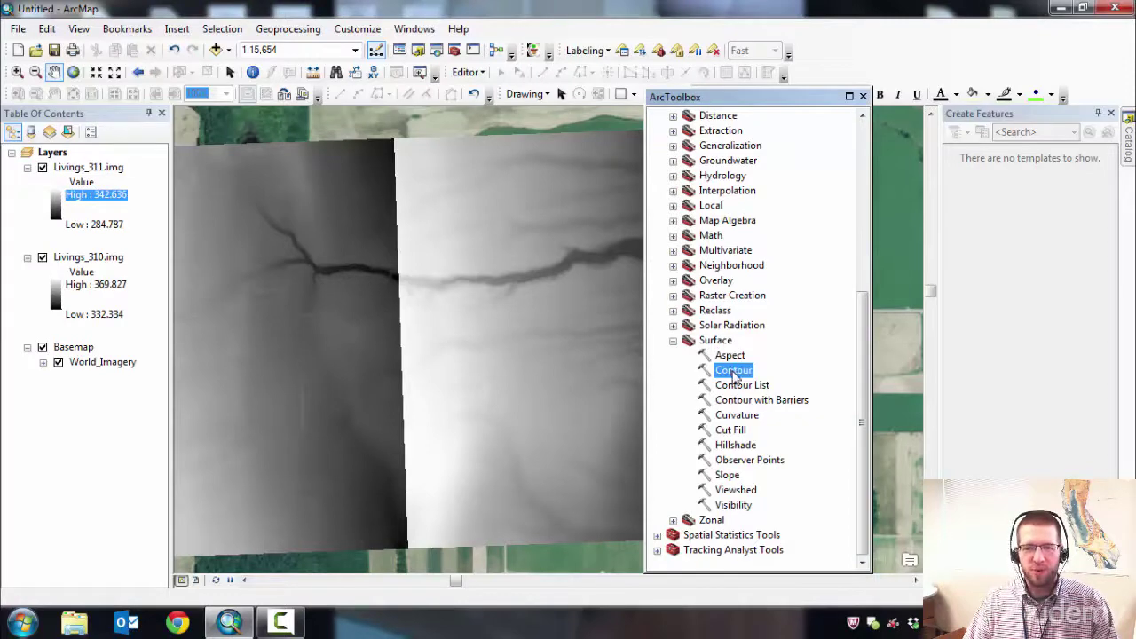
Step: Set Contour's input to Livings_311.img with interval 10 and base contour 0
double_click(733, 373)
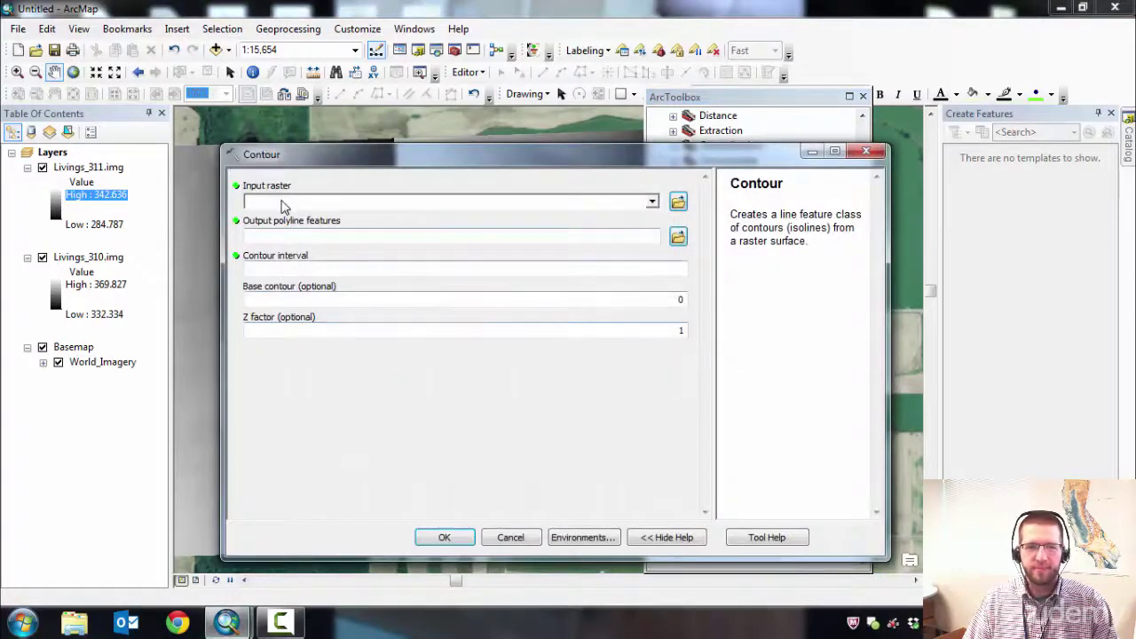
click(282, 206)
click(653, 201)
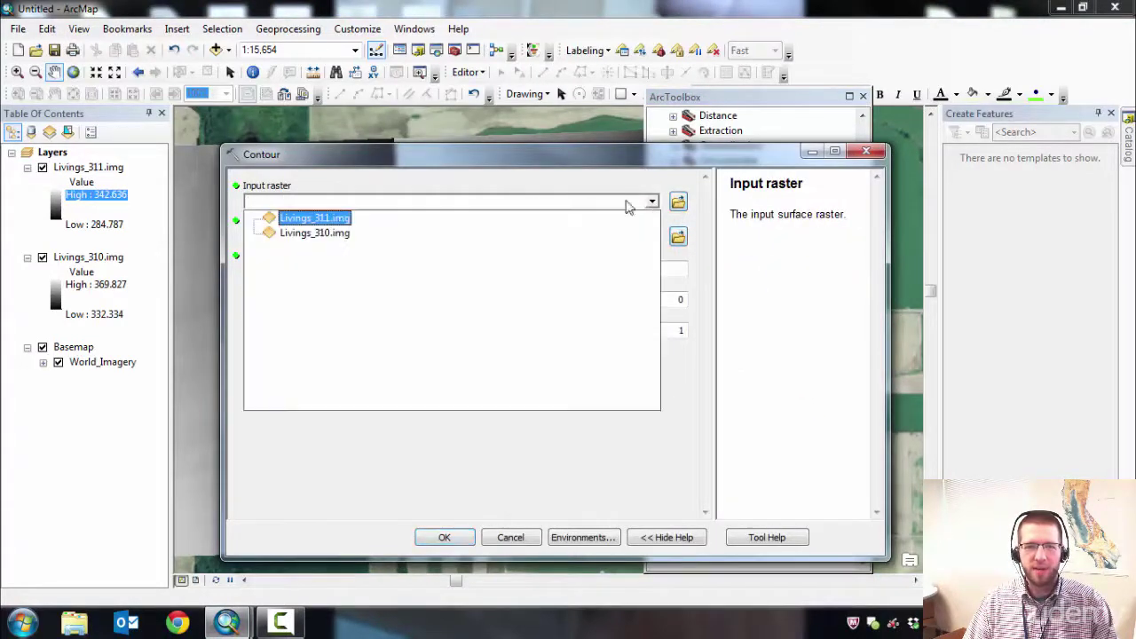
click(307, 219)
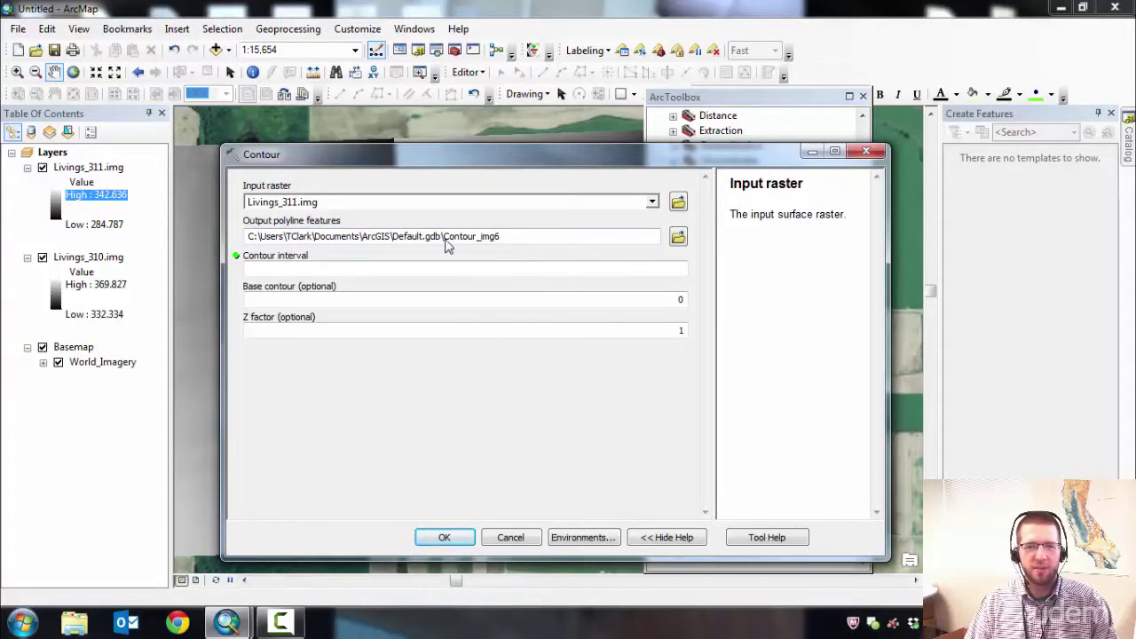
click(332, 274)
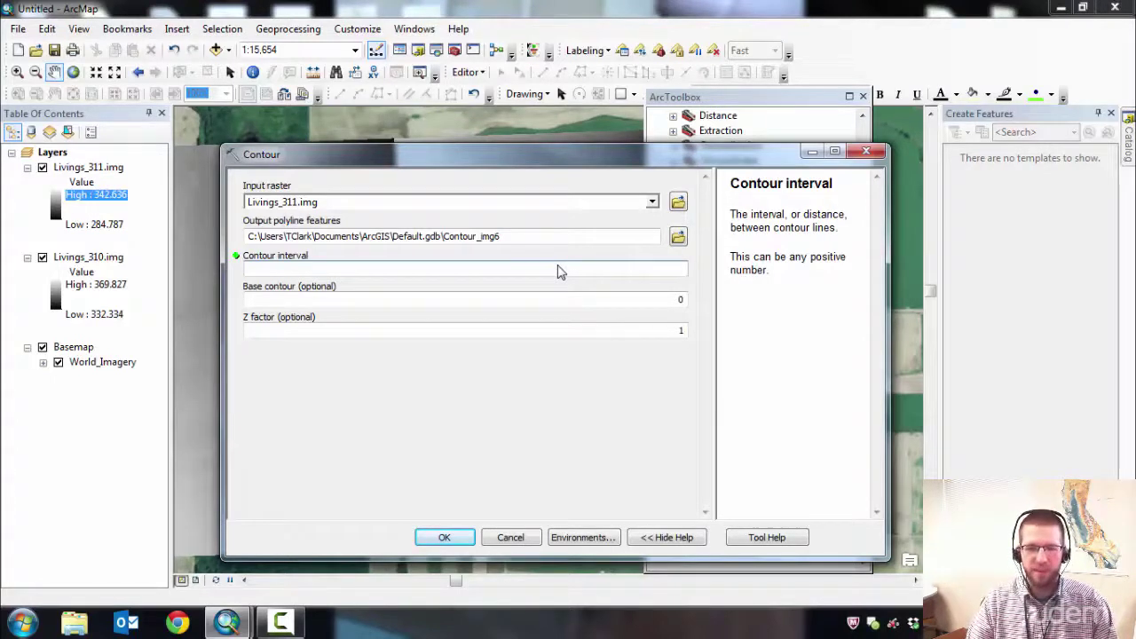
click(547, 305)
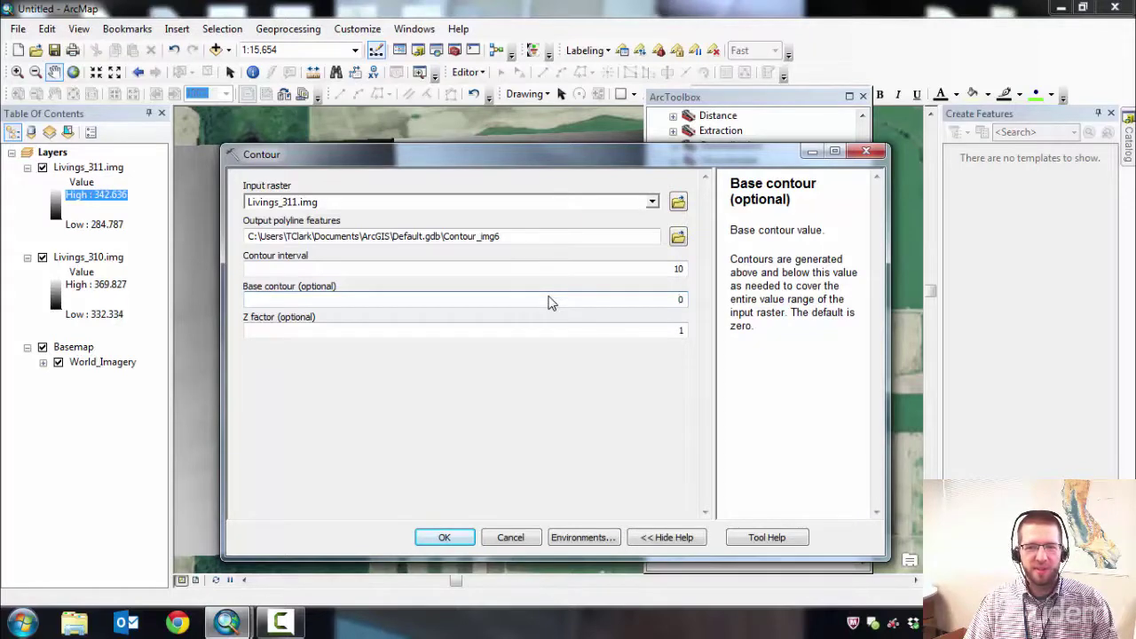
Step: Enter a Z factor of 3.2808 from the help text and run Contour
click(336, 333)
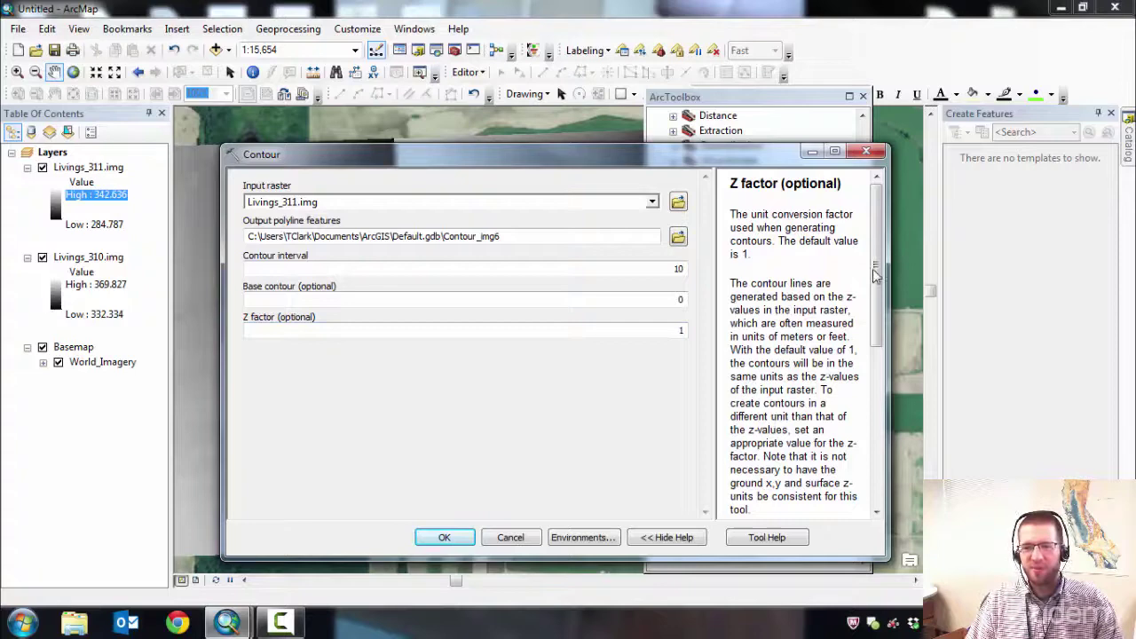
scroll(885, 297, down, 3)
drag(882, 293, 888, 427)
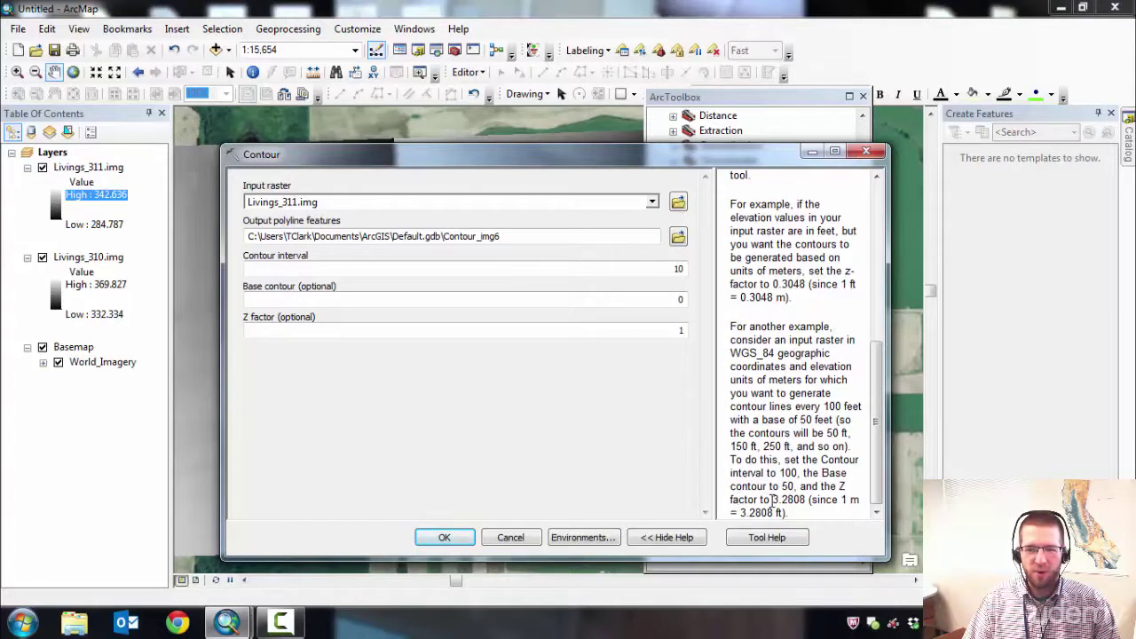
drag(791, 501, 803, 502)
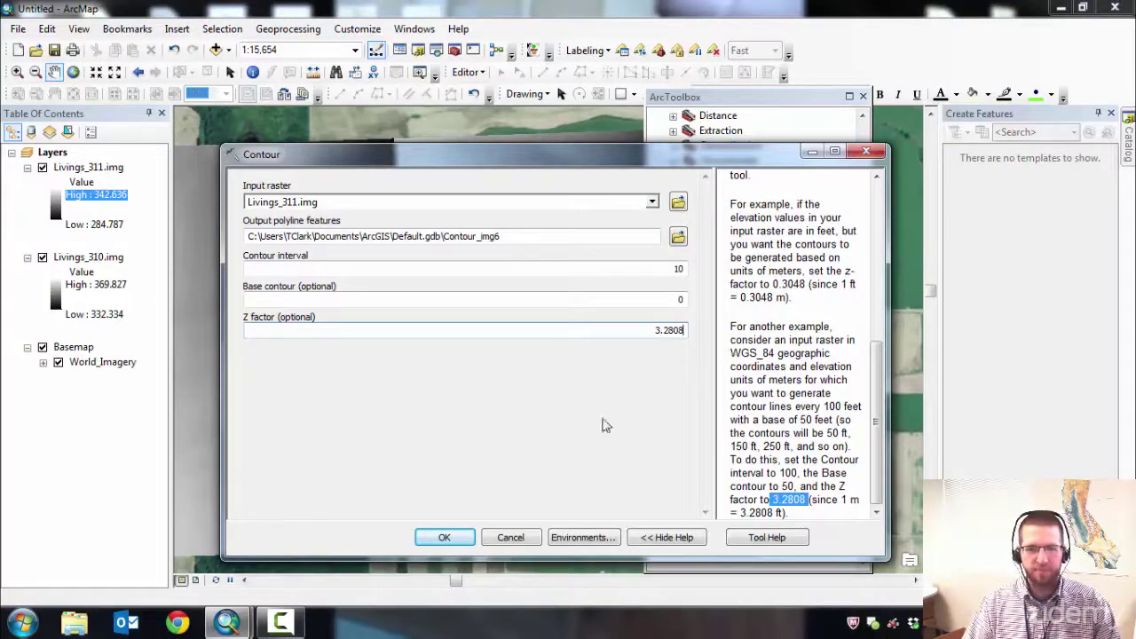
click(444, 537)
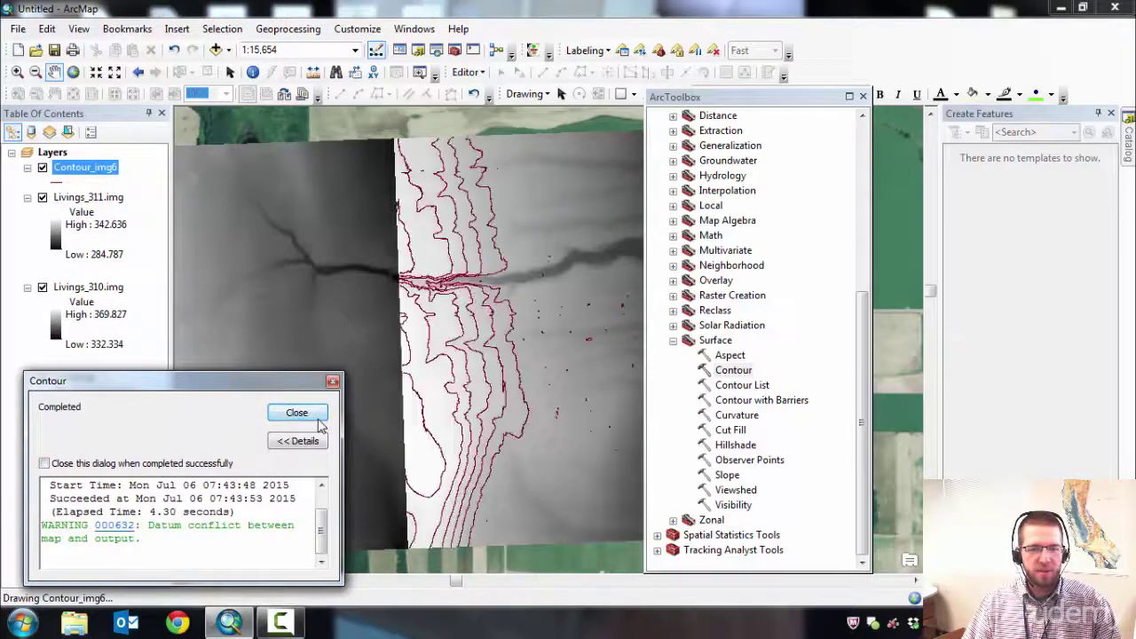
Step: Close the completion message and ArcToolbox, then centre the Contour_img6 lines in view
click(298, 414)
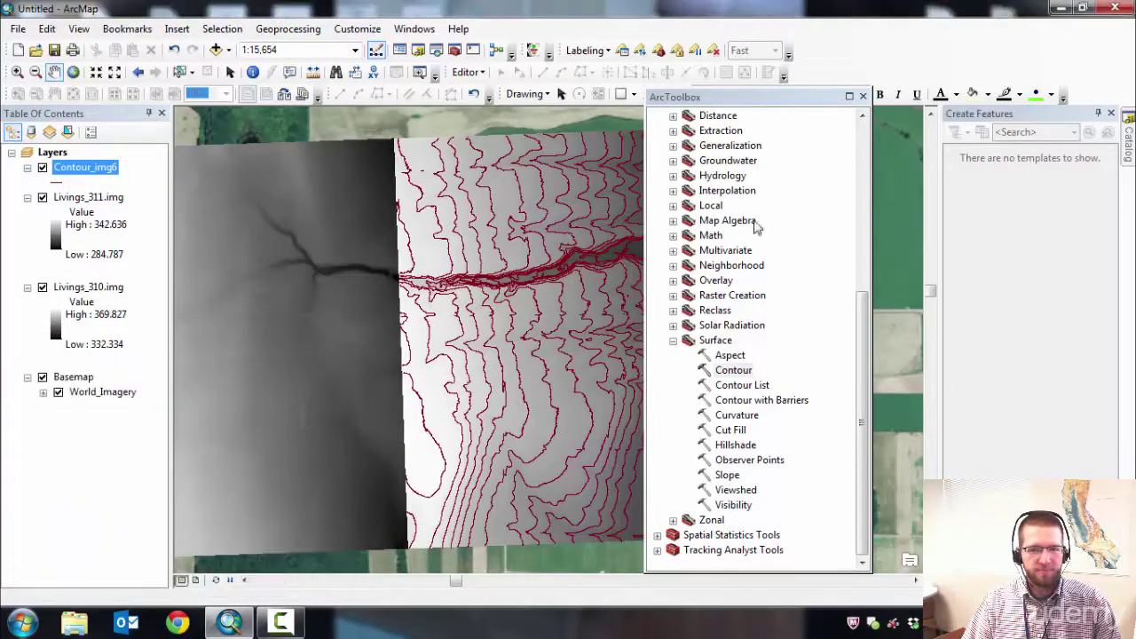
click(861, 96)
drag(656, 345, 469, 345)
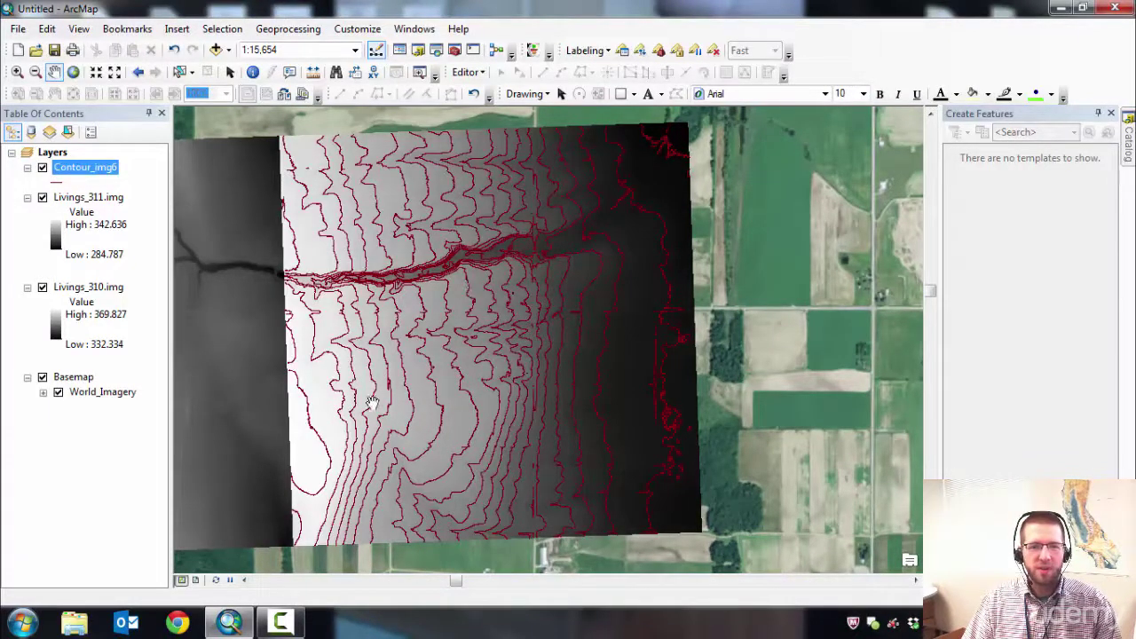
drag(324, 408, 389, 420)
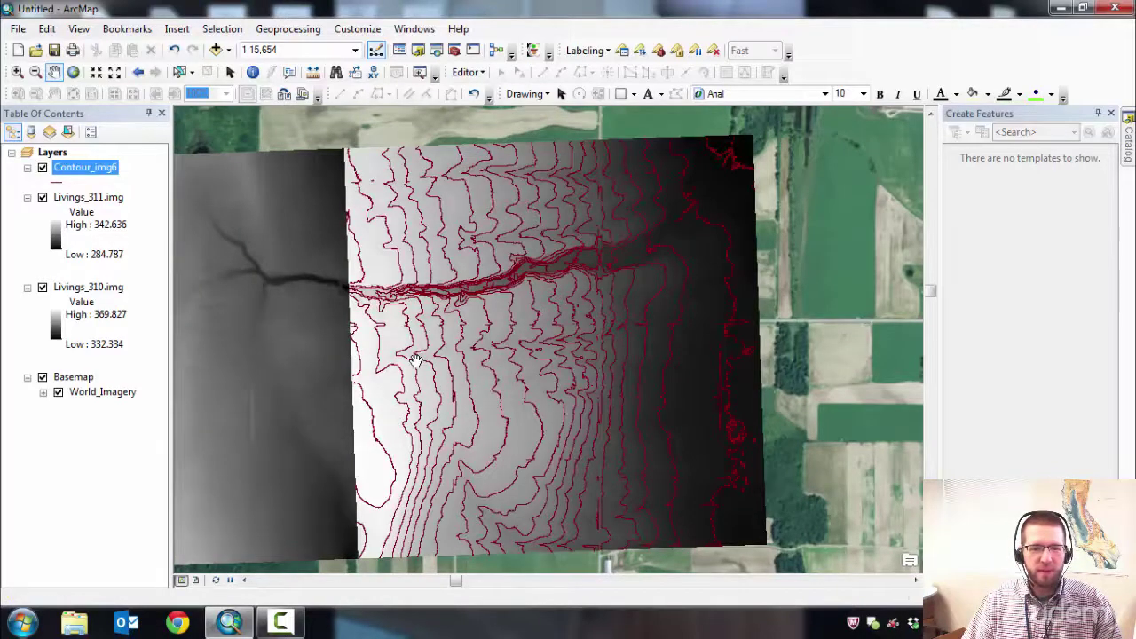
Step: Zoom in on a contour line until the map scale reads 1:600
scroll(415, 360, down, 2)
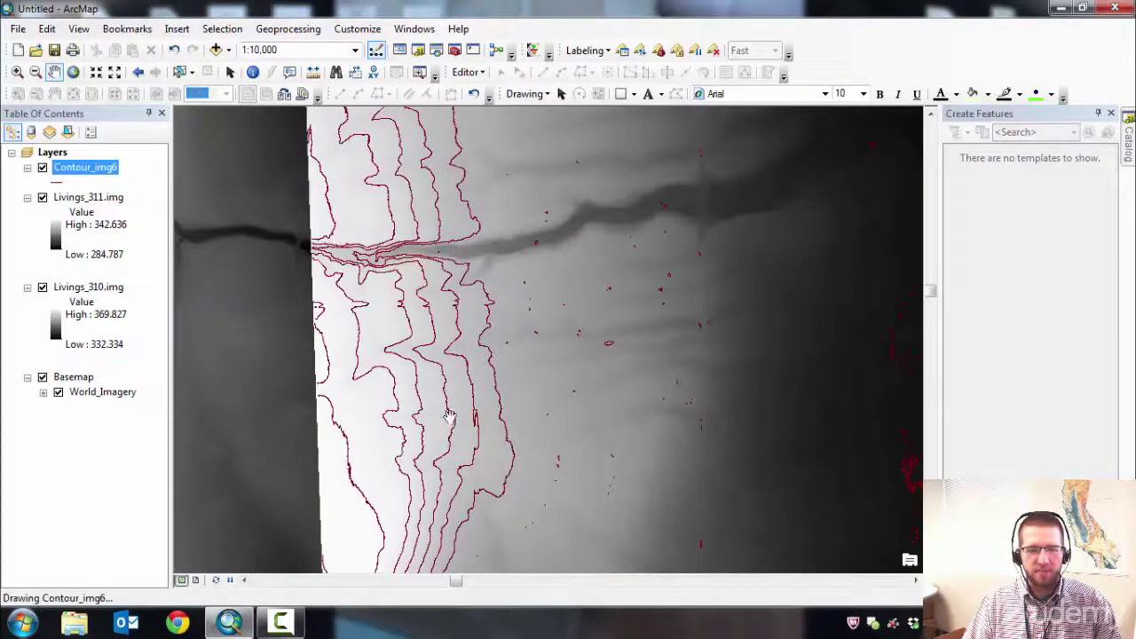
scroll(513, 377, down, 2)
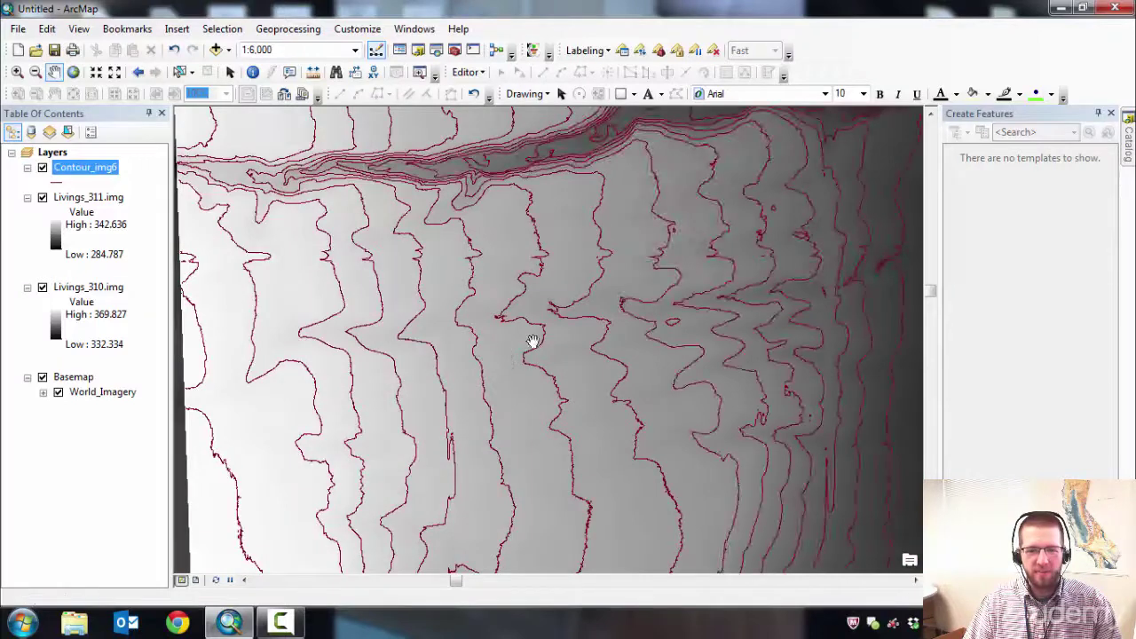
scroll(533, 342, down, 4)
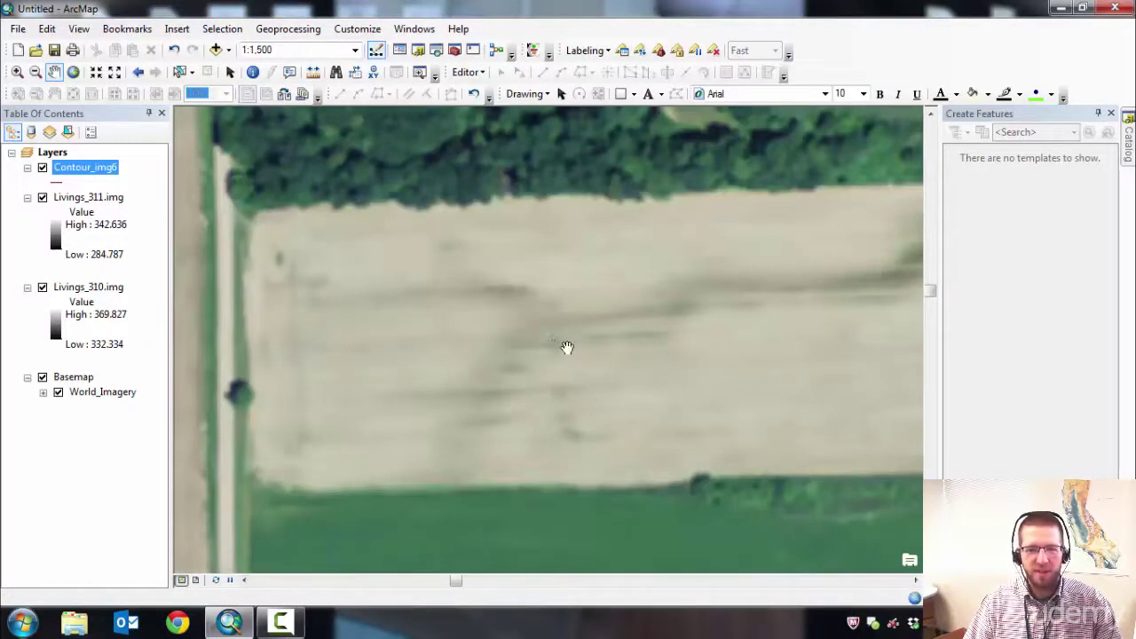
scroll(566, 347, down, 1)
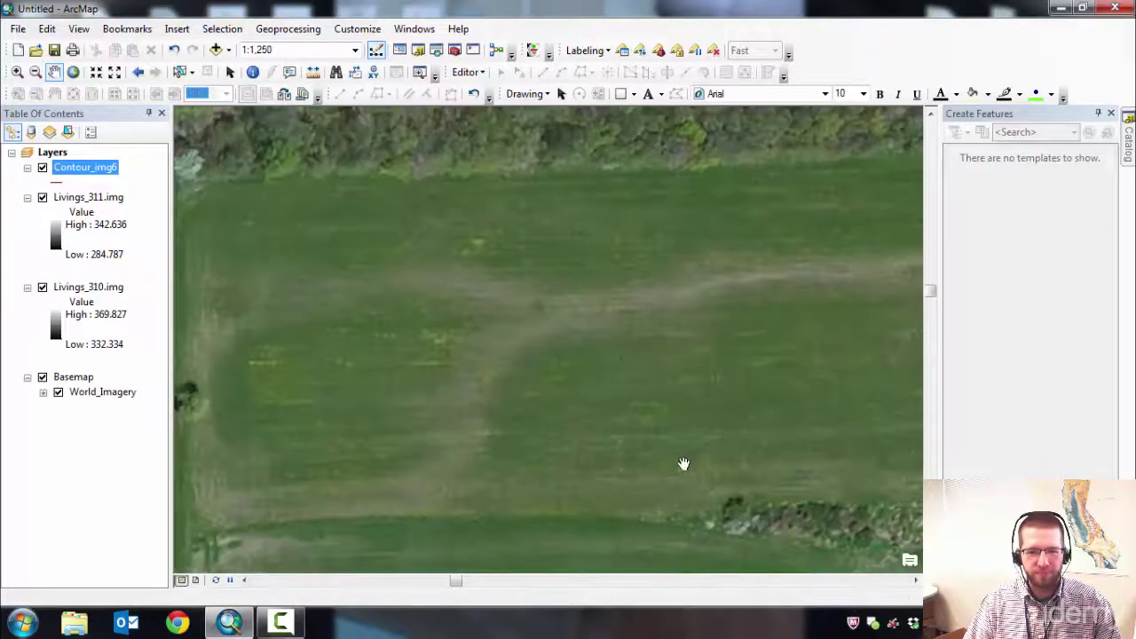
scroll(559, 351, down, 2)
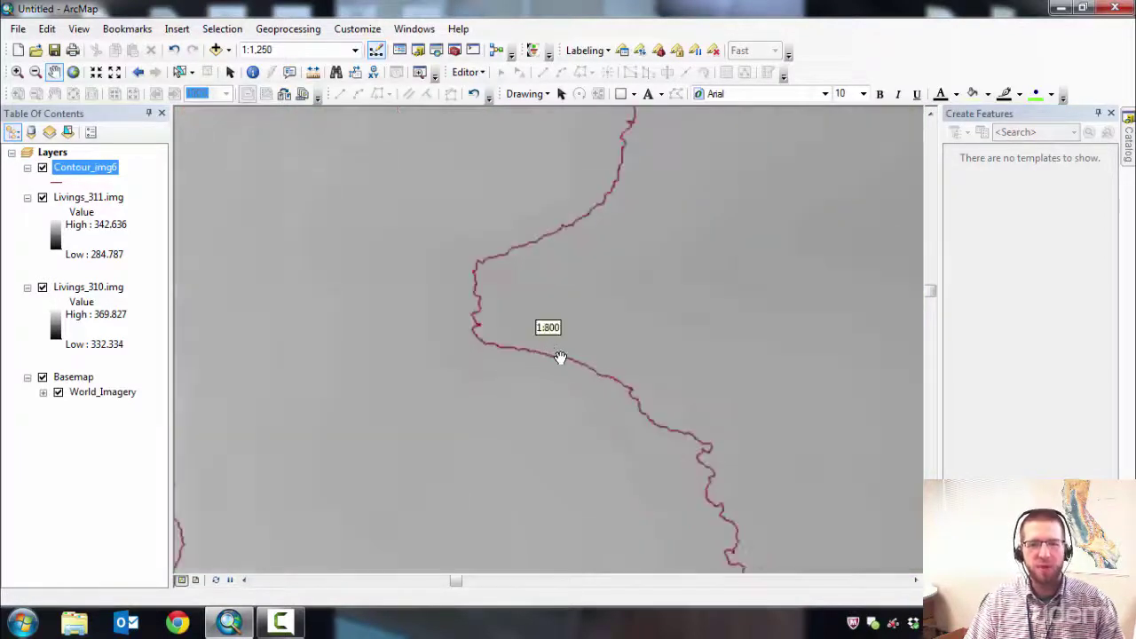
scroll(558, 342, down, 1)
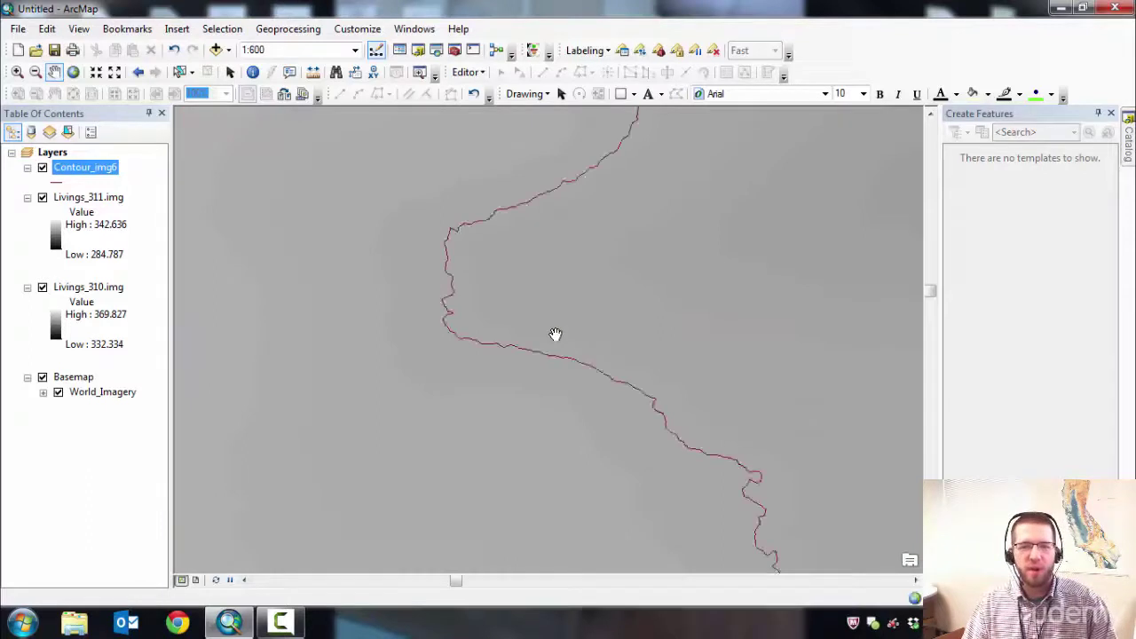
Step: Pan along one Contour_img6 line to trace how it winds across the raster
drag(513, 264, 586, 296)
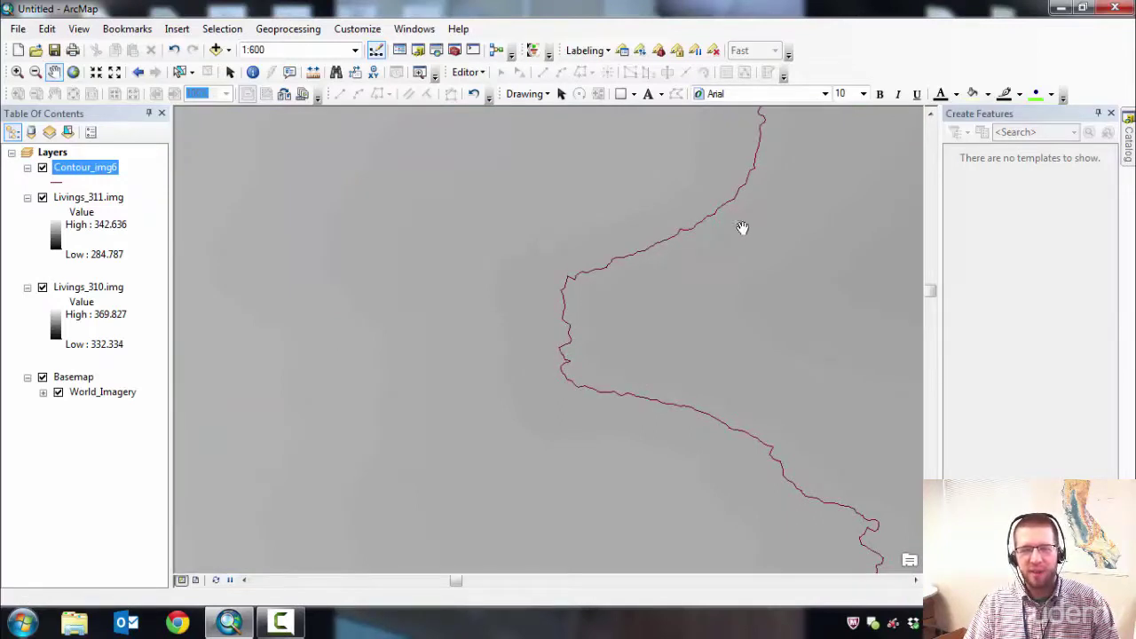
drag(799, 201, 687, 284)
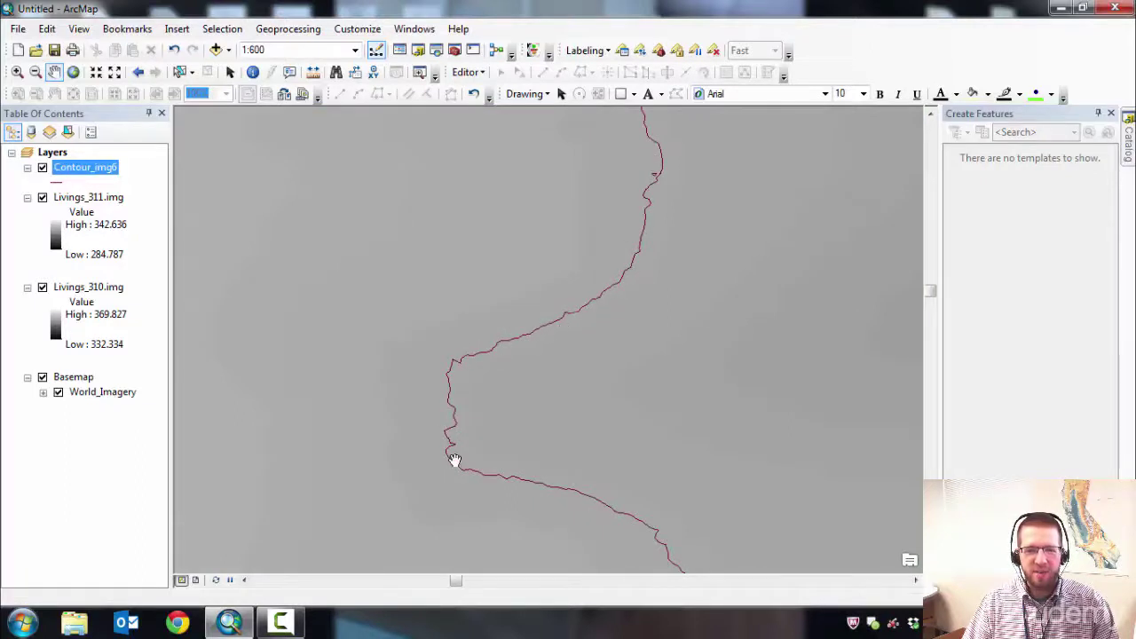
drag(610, 498, 518, 310)
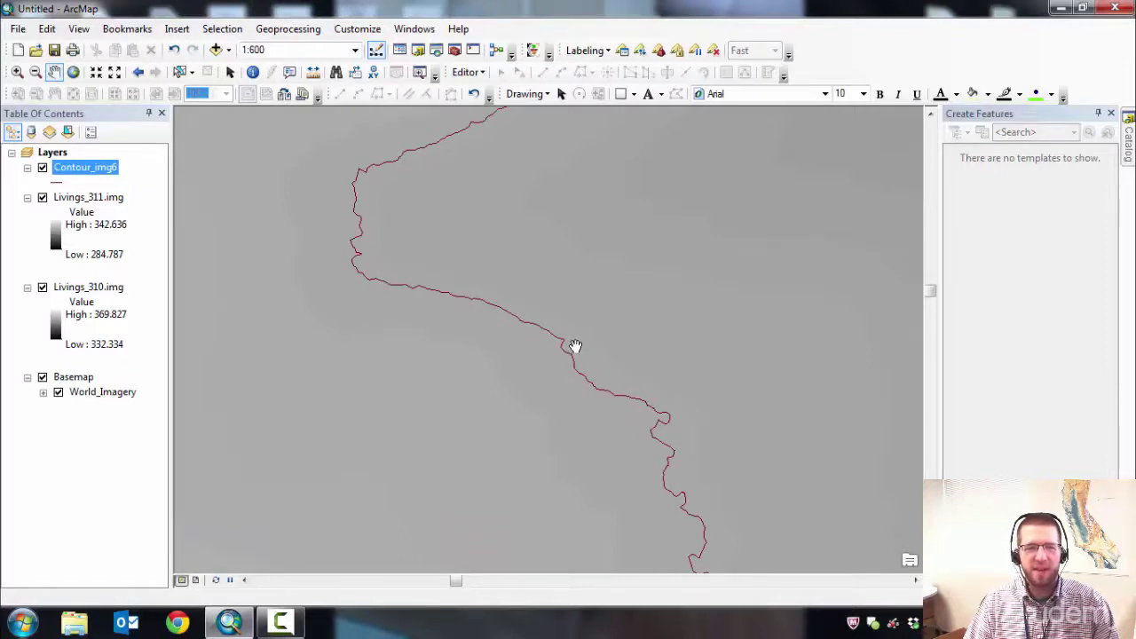
mouse_move(609, 444)
mouse_down()
mouse_move(455, 245)
mouse_move(621, 449)
mouse_move(615, 443)
mouse_up()
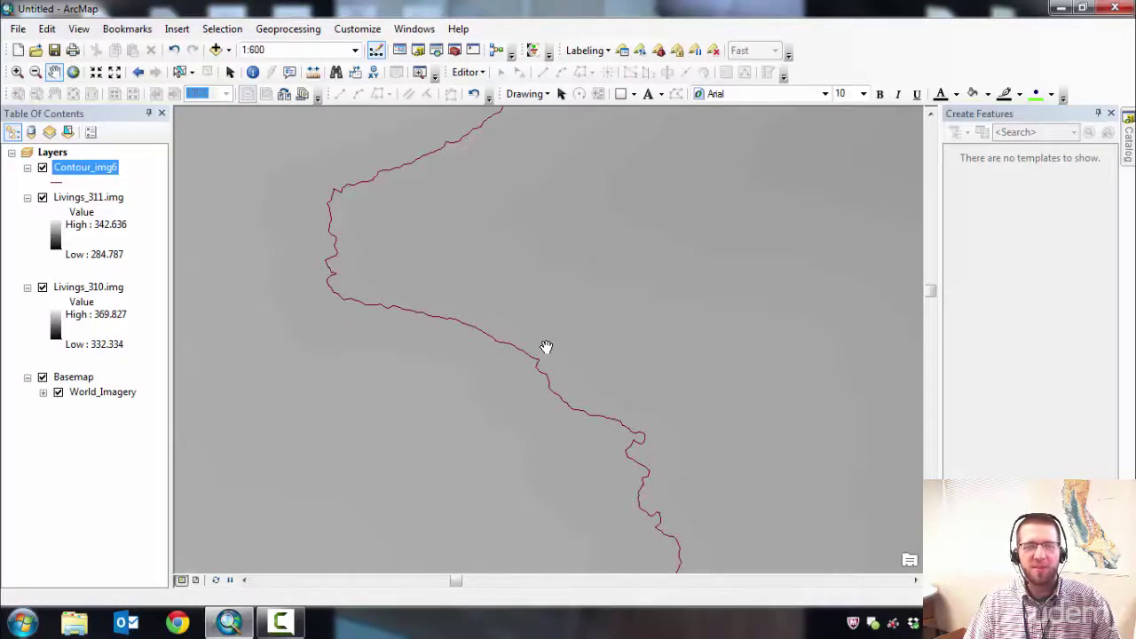
drag(593, 459, 571, 426)
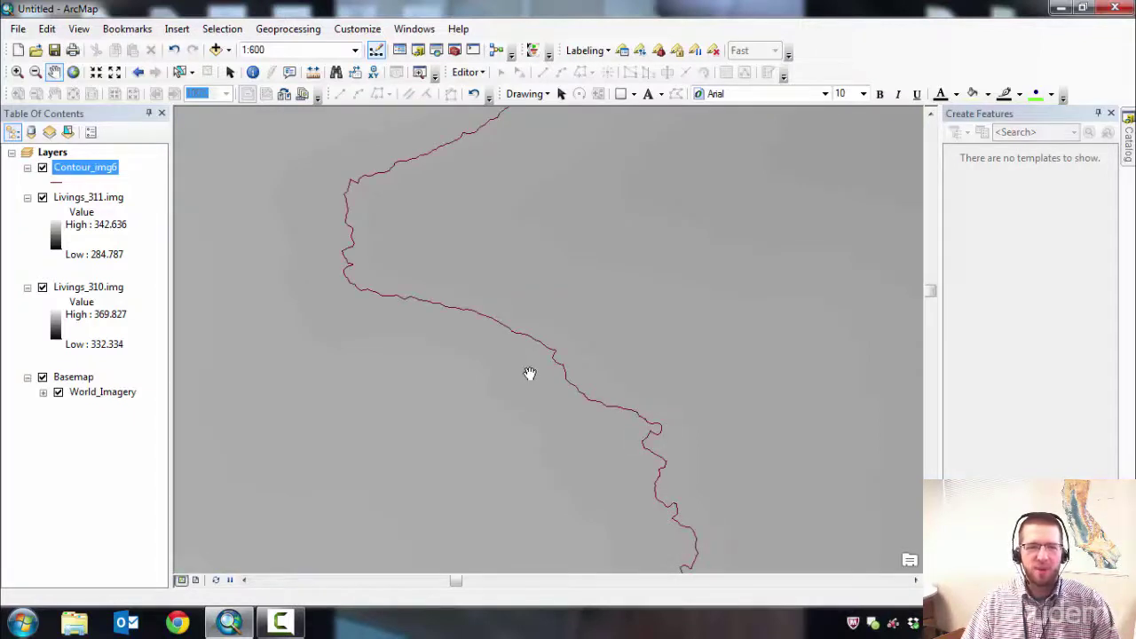
drag(547, 410, 471, 234)
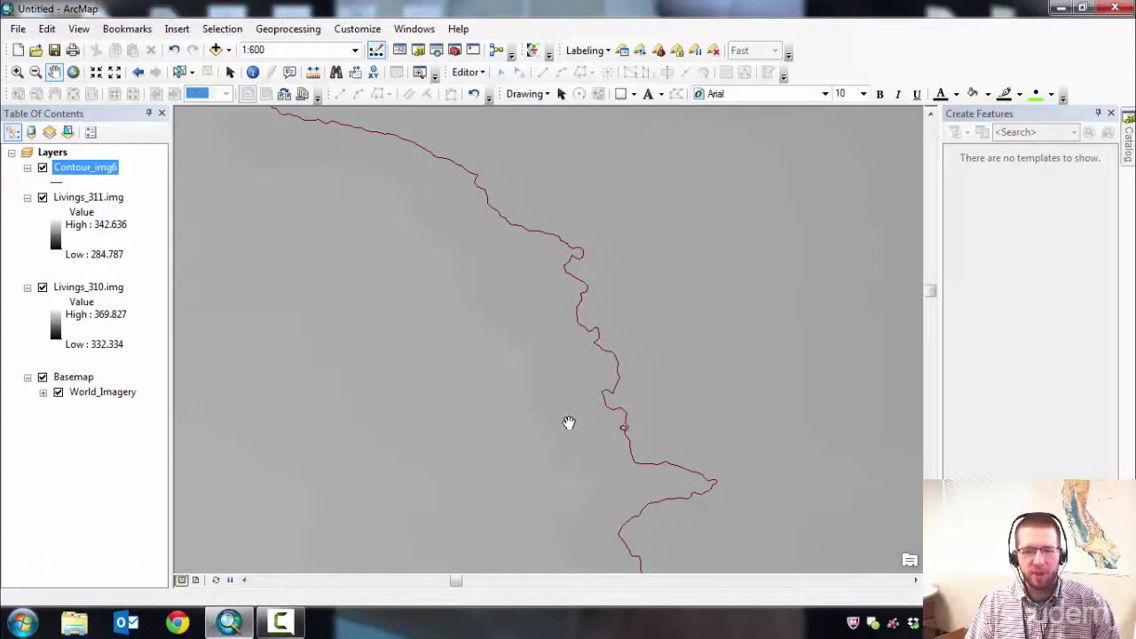
drag(603, 507, 561, 311)
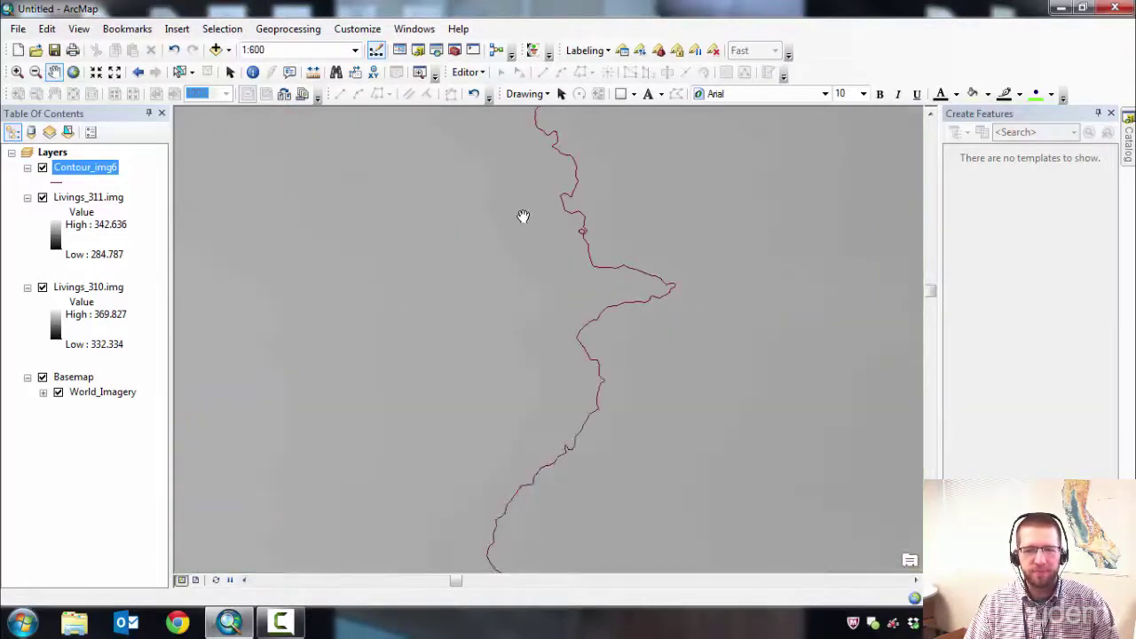
drag(524, 217, 596, 470)
drag(503, 216, 650, 442)
drag(482, 243, 441, 234)
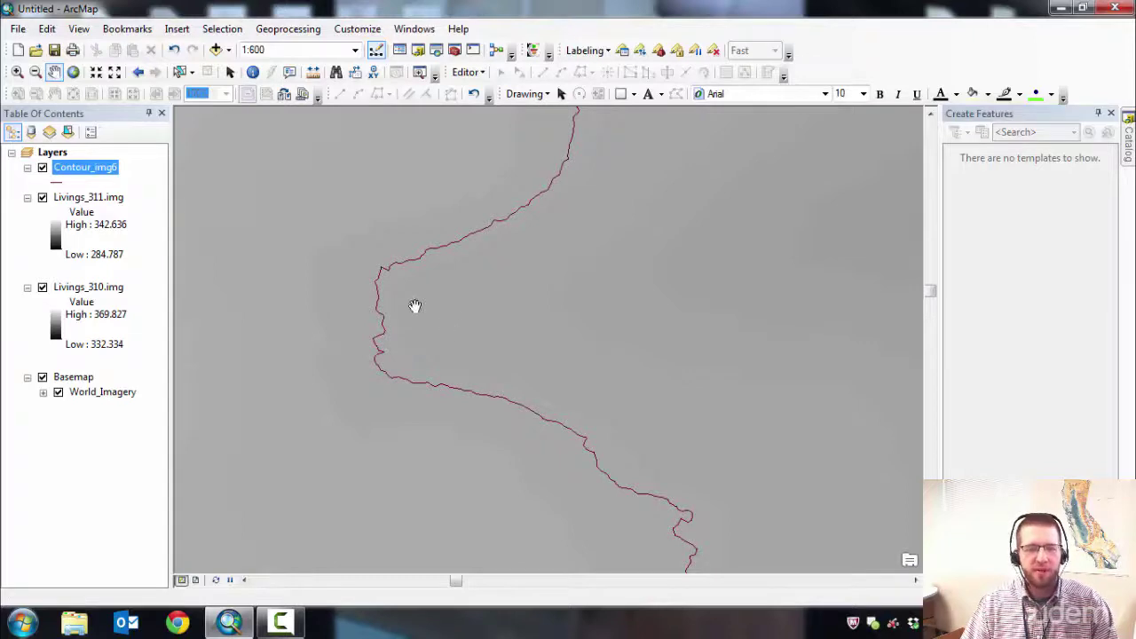
drag(377, 241, 464, 244)
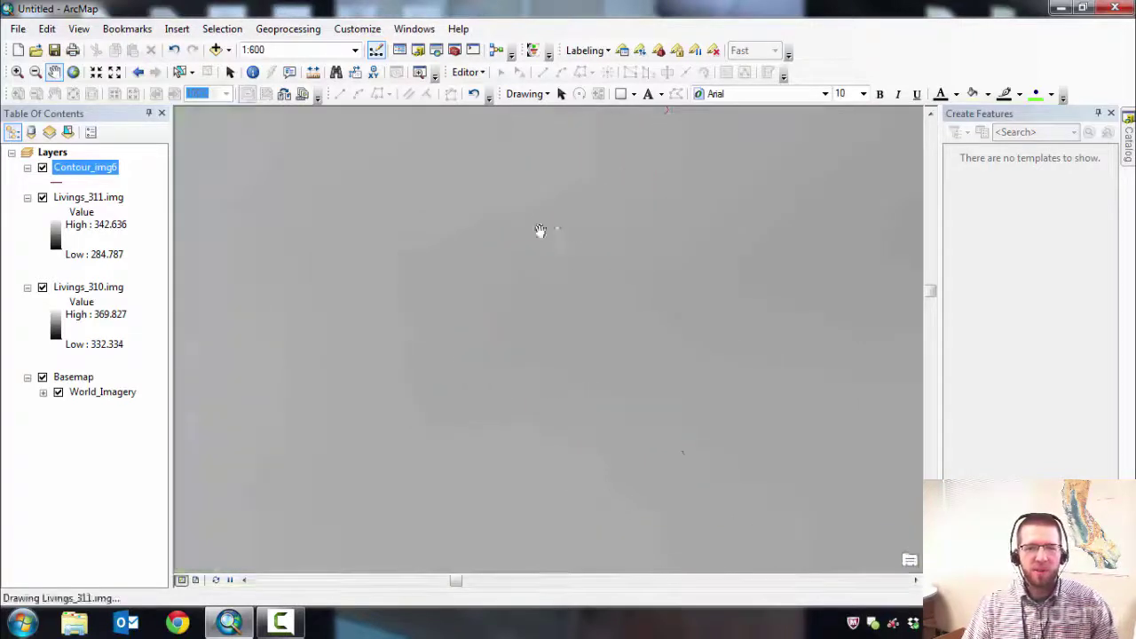